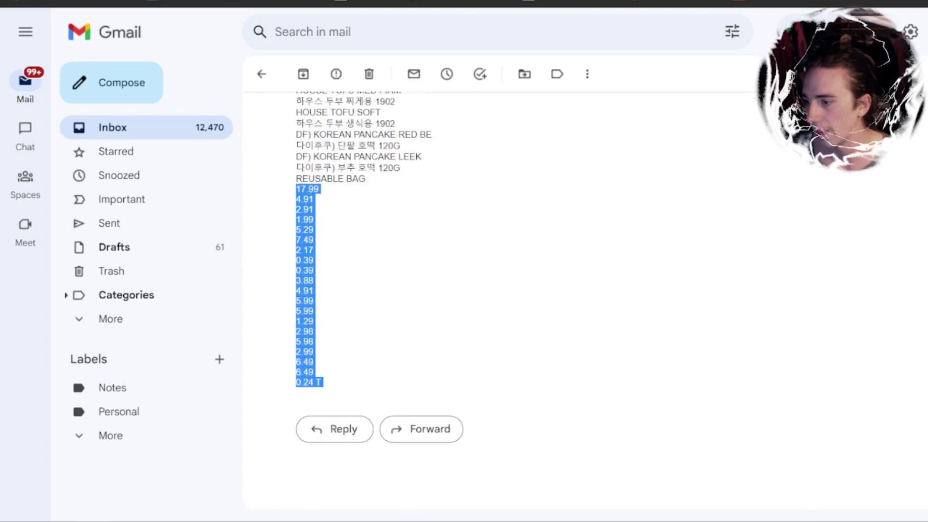
{"action": "left_click", "coordinate": [414, 196]}
{"action": "scroll", "coordinate": [414, 196], "scroll_direction": "up", "scroll_amount": 6}
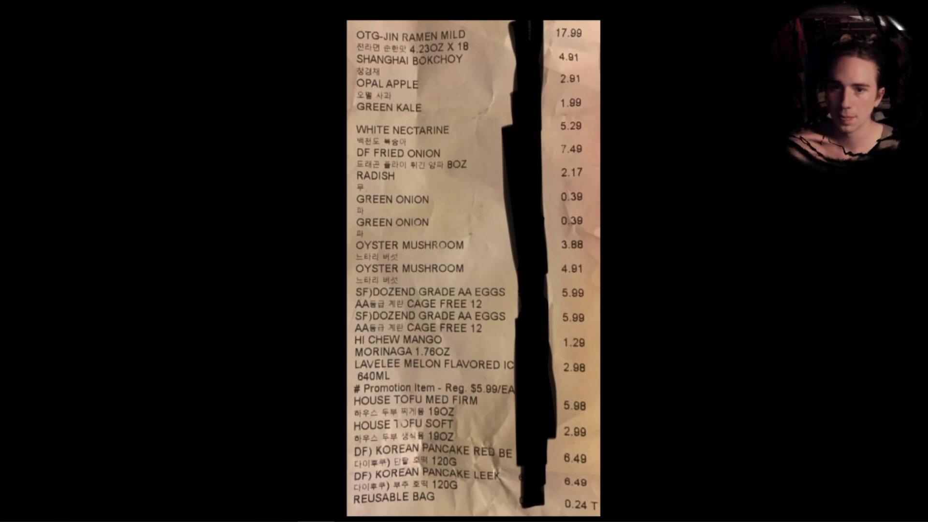
Select all recognized text in the receipt photo, from OTG-JIN RAMEN MILD through 0.24 T, and copy it.
{"action": "double_click", "coordinate": [439, 316]}
{"action": "left_click_drag", "start_coordinate": [416, 309], "coordinate": [352, 28]}
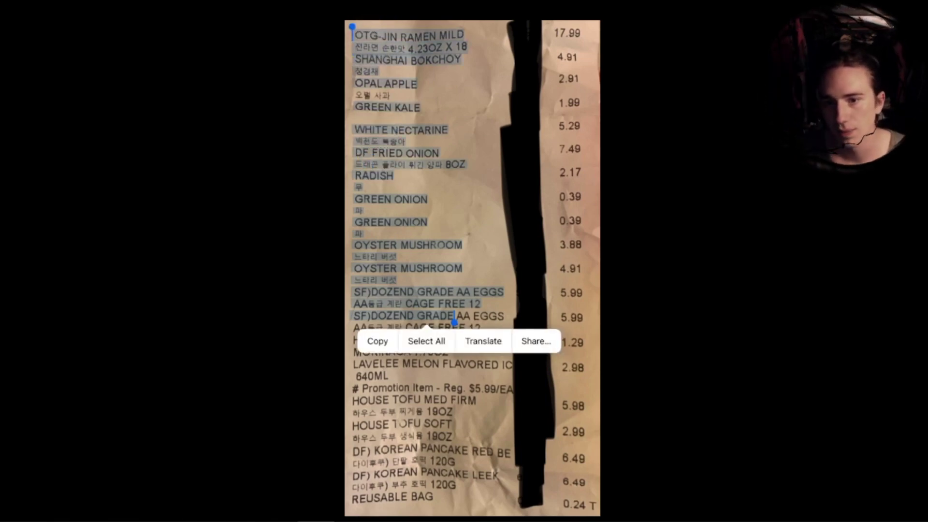
{"action": "left_click_drag", "start_coordinate": [455, 321], "coordinate": [596, 511]}
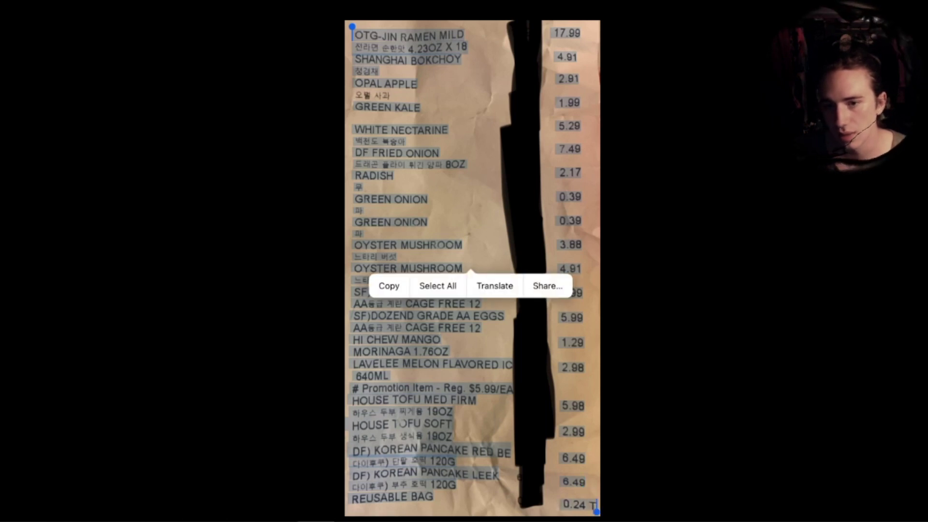
{"action": "left_click", "coordinate": [388, 285]}
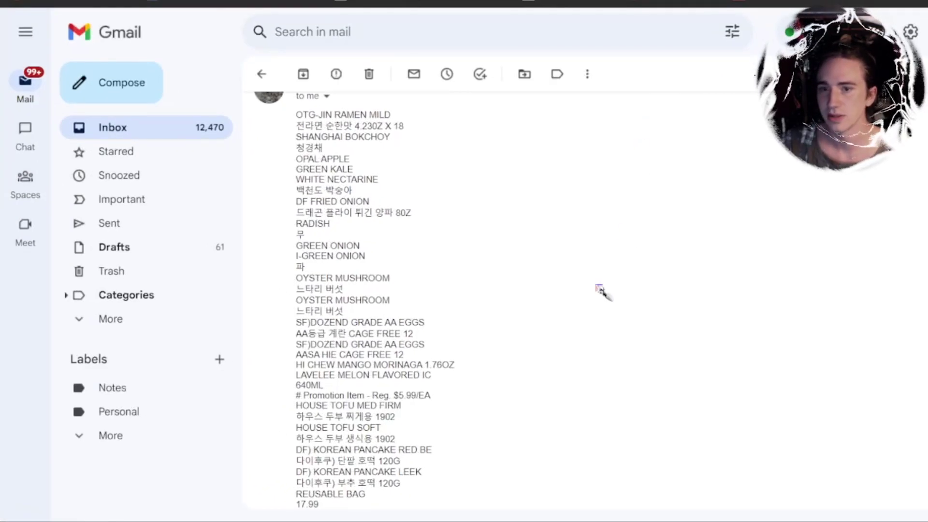
Copy the complete list of receipt items and prices from the email and paste it into a blank Notepad document.
{"action": "scroll", "coordinate": [578, 355], "scroll_direction": "down", "scroll_amount": 6}
{"action": "scroll", "coordinate": [577, 355], "scroll_direction": "up", "scroll_amount": 8}
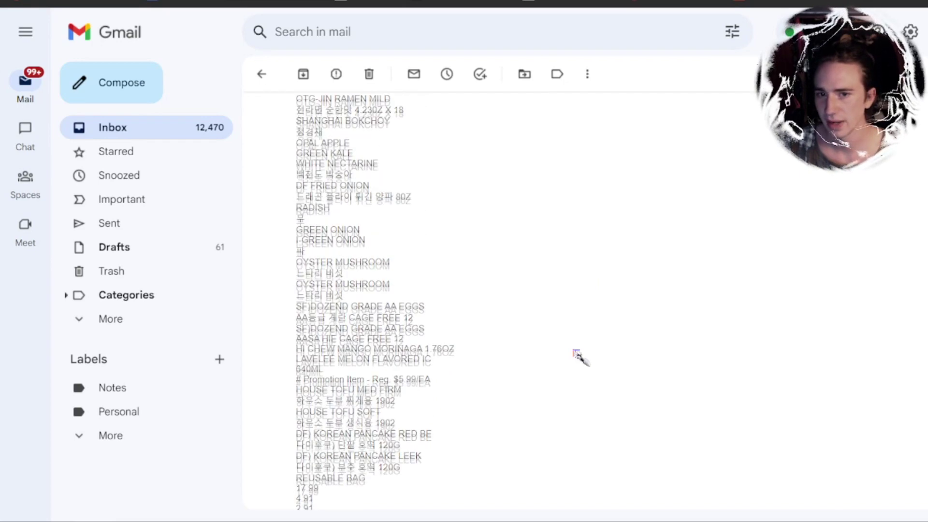
{"action": "scroll", "coordinate": [577, 355], "scroll_direction": "down", "scroll_amount": 5}
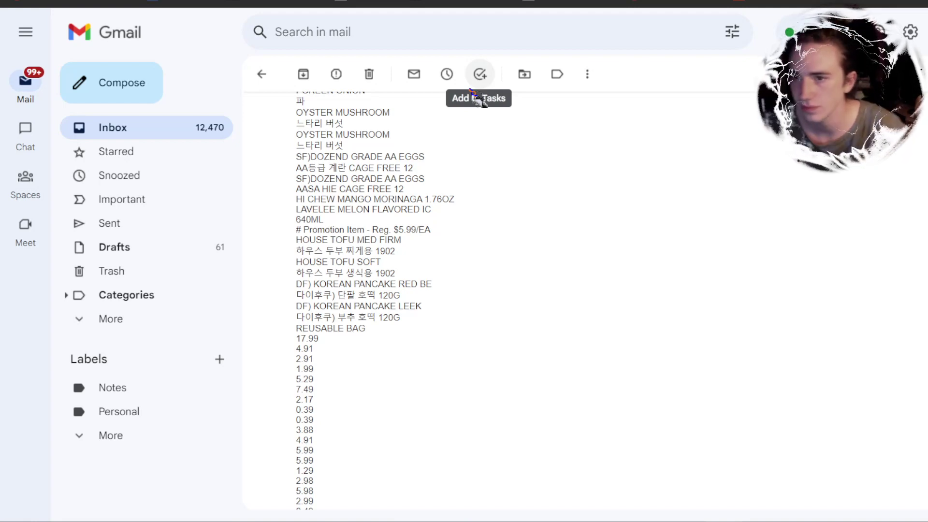
{"action": "scroll", "coordinate": [459, 362], "scroll_direction": "down", "scroll_amount": 3}
{"action": "scroll", "coordinate": [425, 391], "scroll_direction": "up", "scroll_amount": 3}
{"action": "scroll", "coordinate": [402, 408], "scroll_direction": "down", "scroll_amount": 3}
{"action": "left_click_drag", "start_coordinate": [372, 397], "coordinate": [297, 191]}
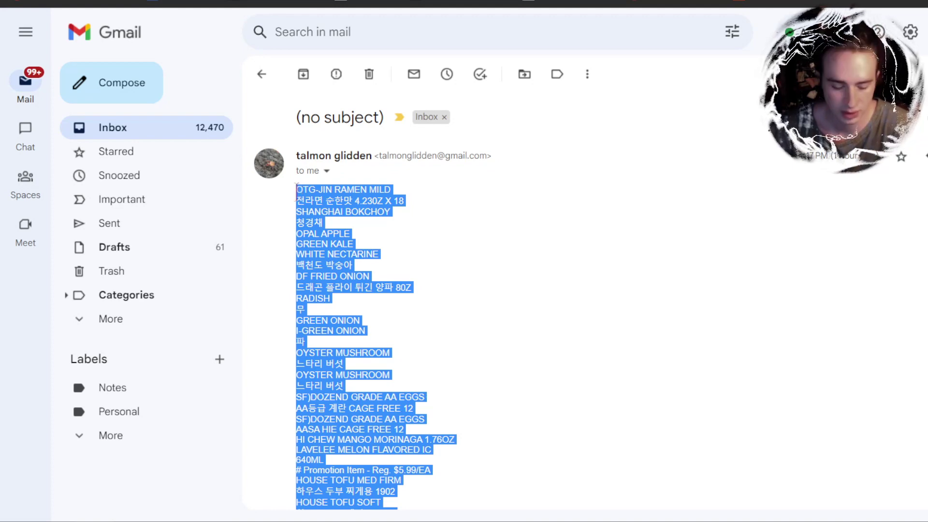
{"action": "left_click_drag", "start_coordinate": [305, 222], "coordinate": [224, 356]}
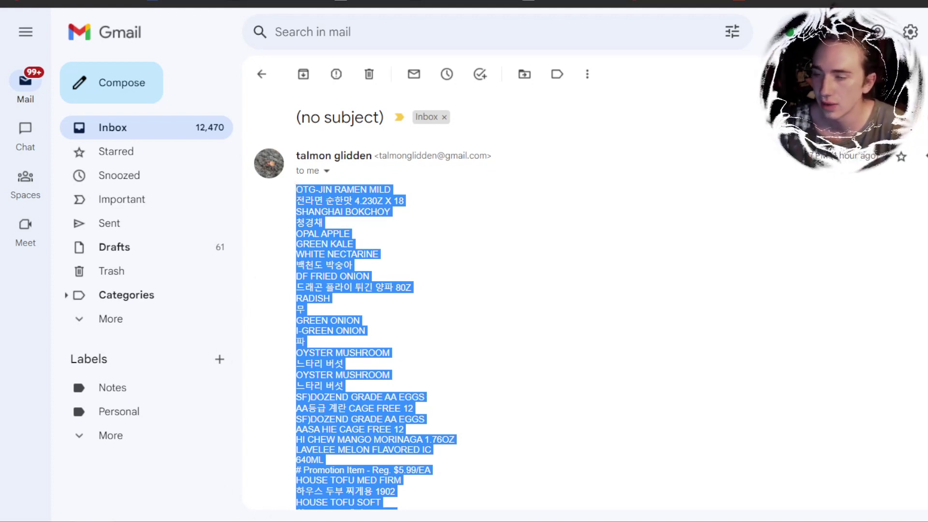
{"action": "left_click", "coordinate": [352, 521]}
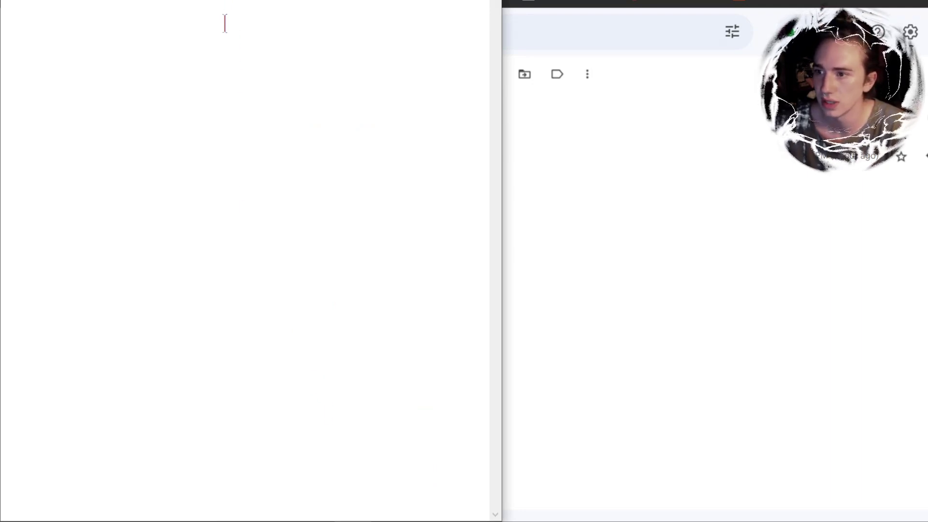
{"action": "key", "text": "ctrl+v"}
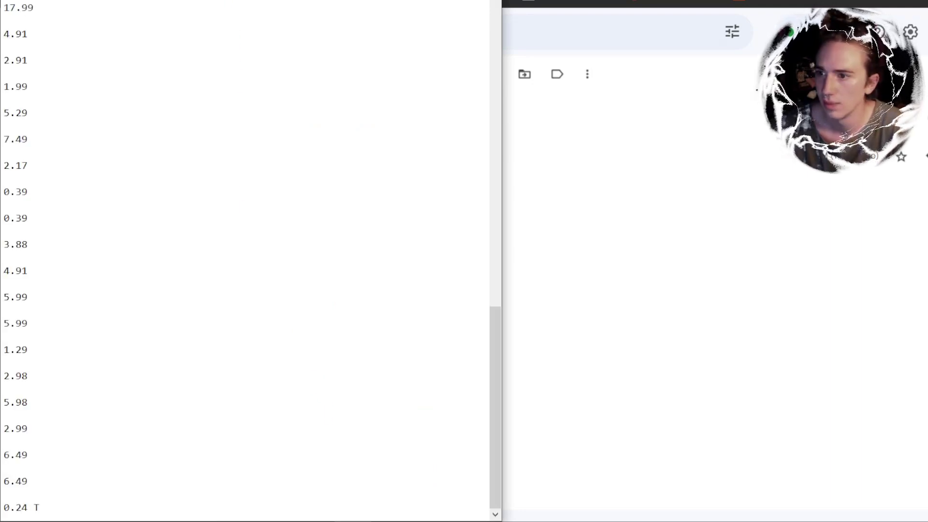
Reposition the Notepad window so its title bar shows, and enlarge it to display more of the pasted list.
{"action": "left_click_drag", "start_coordinate": [227, 0], "coordinate": [209, 50]}
{"action": "left_click_drag", "start_coordinate": [404, 61], "coordinate": [435, 27]}
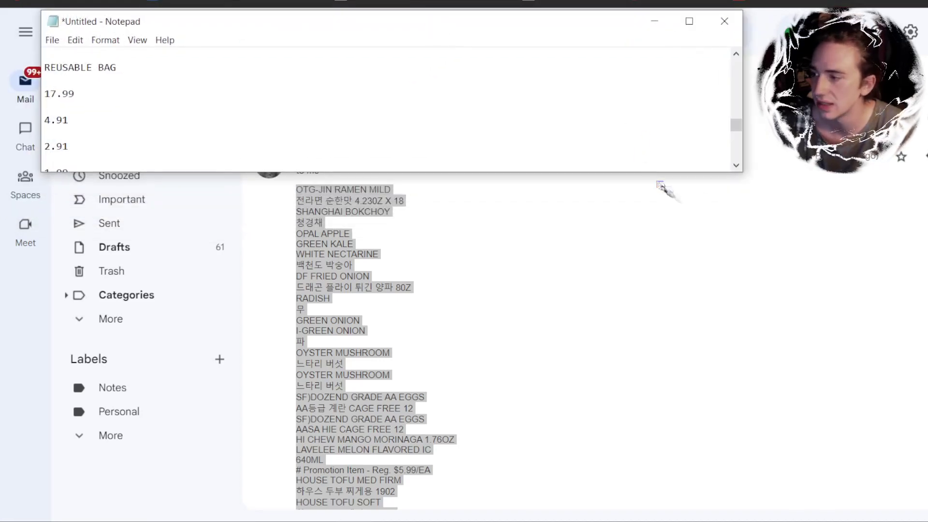
{"action": "left_click_drag", "start_coordinate": [734, 171], "coordinate": [766, 521]}
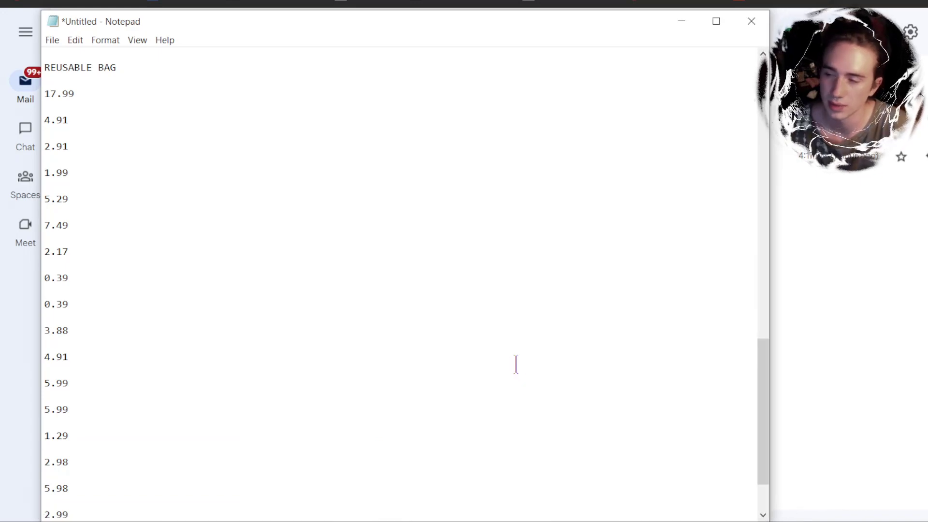
Delete the Korean description lines beneath OTG-JIN RAMEN MILD and SHANGHAI BOKCHOY, including their extra line breaks.
{"action": "scroll", "coordinate": [516, 365], "scroll_direction": "down", "scroll_amount": 2}
{"action": "scroll", "coordinate": [516, 364], "scroll_direction": "up", "scroll_amount": 12}
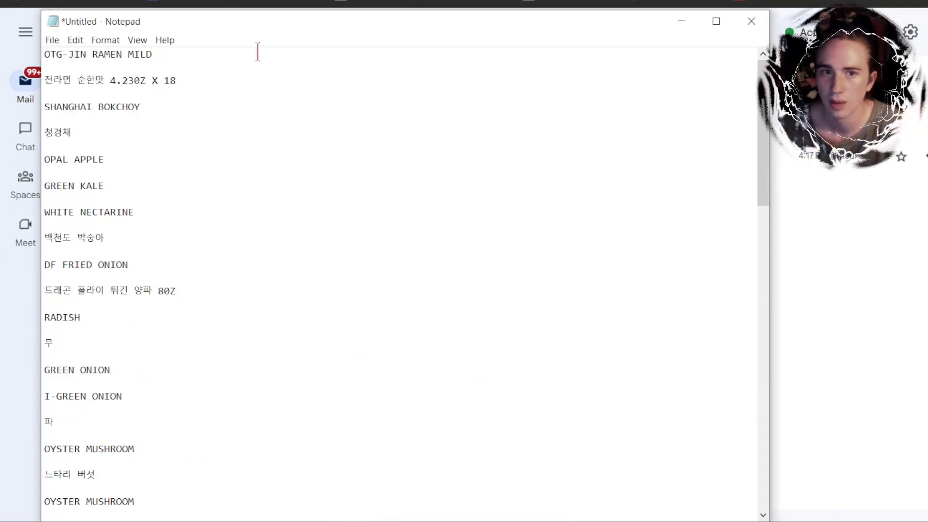
{"action": "left_click_drag", "start_coordinate": [228, 82], "coordinate": [201, 62]}
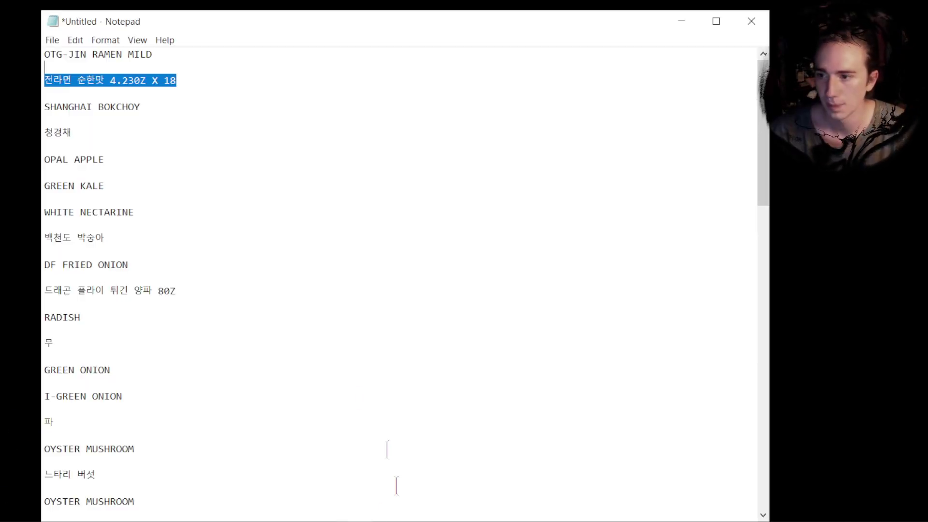
{"action": "left_click", "coordinate": [226, 87]}
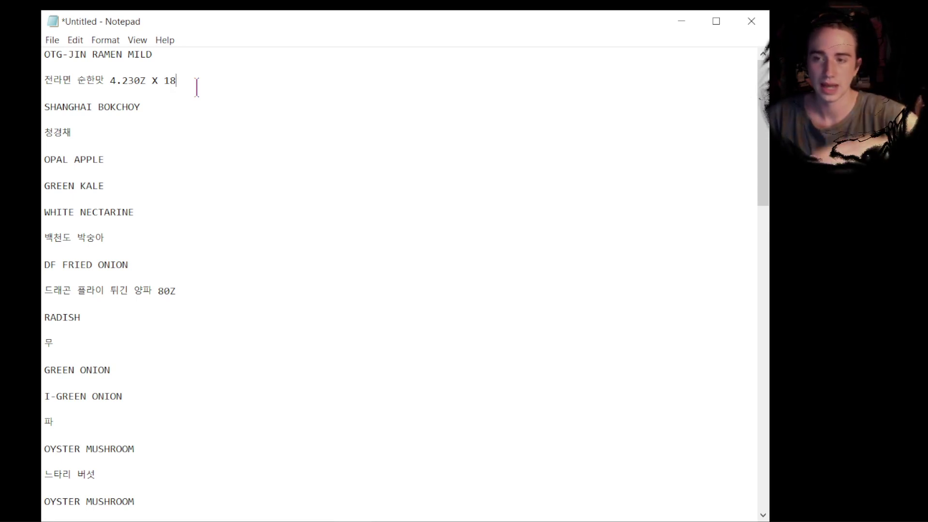
{"action": "left_click_drag", "start_coordinate": [197, 87], "coordinate": [44, 65]}
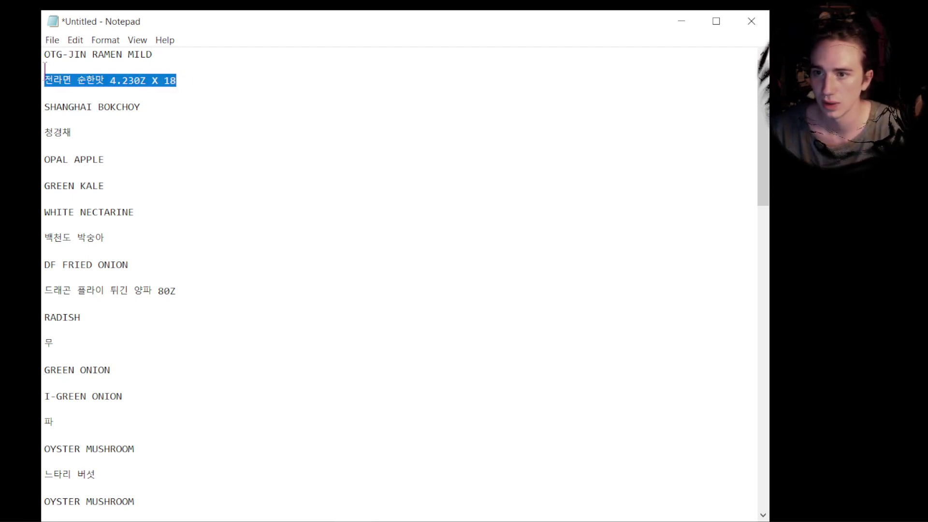
{"action": "key", "text": "BackSpace"}
{"action": "key", "text": "BackSpace"}
{"action": "left_click_drag", "start_coordinate": [108, 112], "coordinate": [48, 92]}
{"action": "key", "text": "BackSpace"}
{"action": "key", "text": "BackSpace"}
{"action": "key", "text": "BackSpace"}
Delete the Korean lines beneath WHITE NECTARINE and DF FRIED ONION, keeping one blank line before RADISH.
{"action": "left_click_drag", "start_coordinate": [120, 185], "coordinate": [26, 191]}
{"action": "key", "text": "BackSpace"}
{"action": "key", "text": "BackSpace"}
{"action": "key", "text": "BackSpace"}
{"action": "left_click_drag", "start_coordinate": [209, 229], "coordinate": [186, 198]}
{"action": "key", "text": "BackSpace"}
{"action": "key", "text": "BackSpace"}
{"action": "key", "text": "BackSpace"}
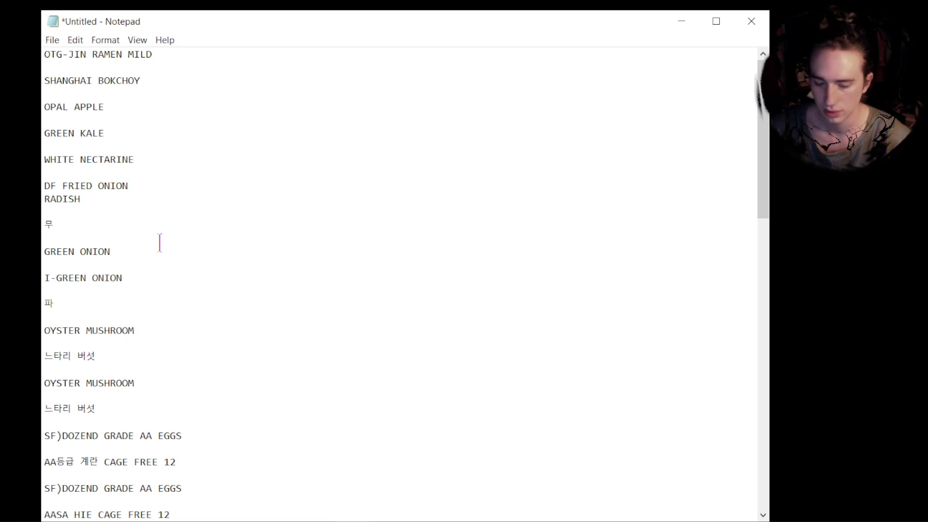
{"action": "key", "text": "Return"}
Delete the Korean lines beneath RADISH and I-GREEN ONION, leaving a single blank line between the items.
{"action": "left_click_drag", "start_coordinate": [93, 249], "coordinate": [83, 222]}
{"action": "key", "text": "BackSpace"}
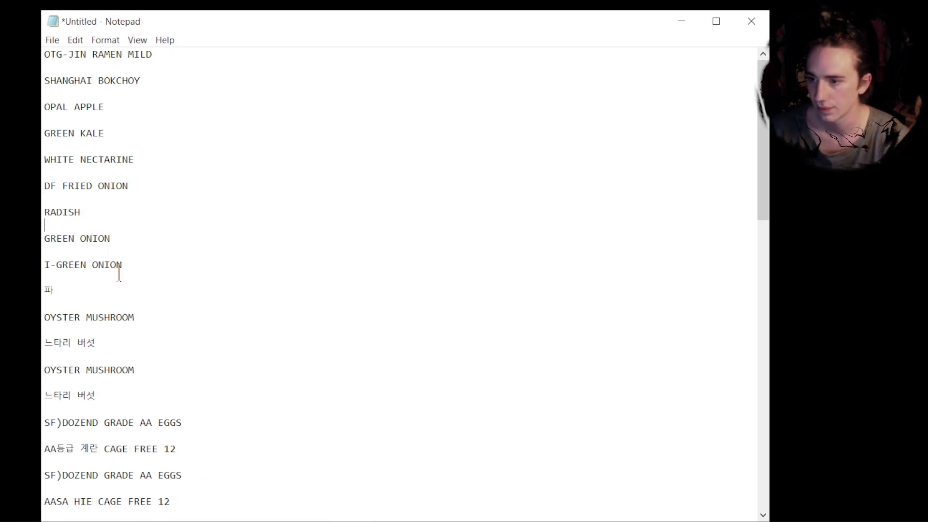
{"action": "left_click_drag", "start_coordinate": [98, 295], "coordinate": [51, 280]}
{"action": "key", "text": "BackSpace"}
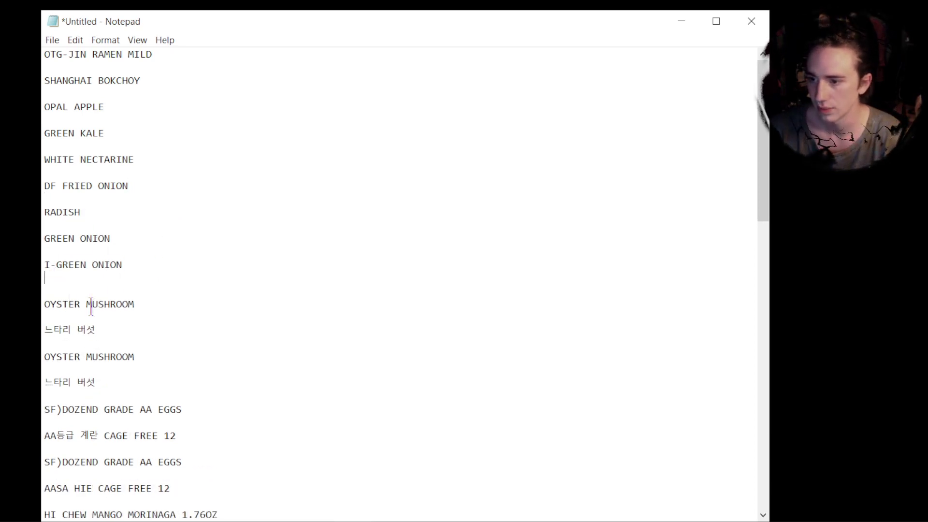
{"action": "key", "text": "BackSpace"}
Delete the Korean line beneath each of the two OYSTER MUSHROOM entries, keeping single blank lines between items.
{"action": "left_click_drag", "start_coordinate": [113, 325], "coordinate": [86, 309]}
{"action": "key", "text": "BackSpace"}
{"action": "key", "text": "BackSpace"}
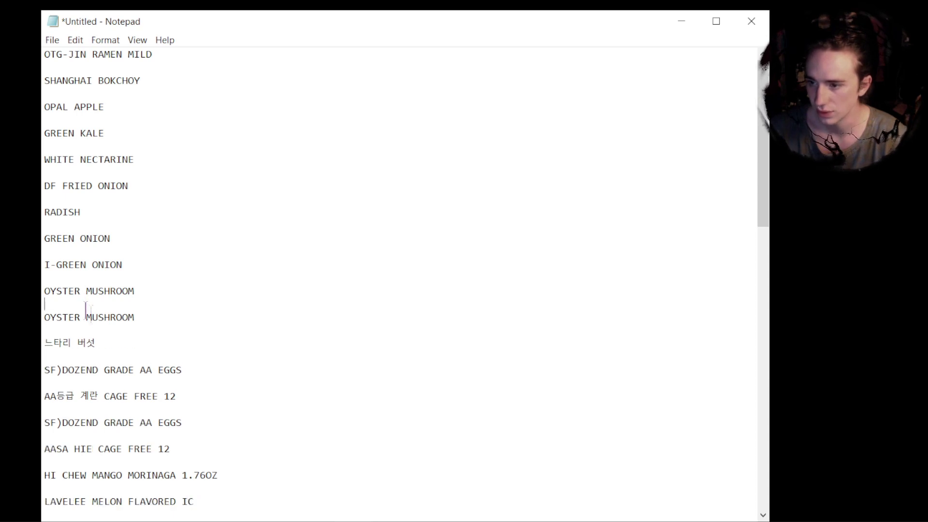
{"action": "key", "text": "Return"}
{"action": "left_click_drag", "start_coordinate": [118, 343], "coordinate": [36, 333]}
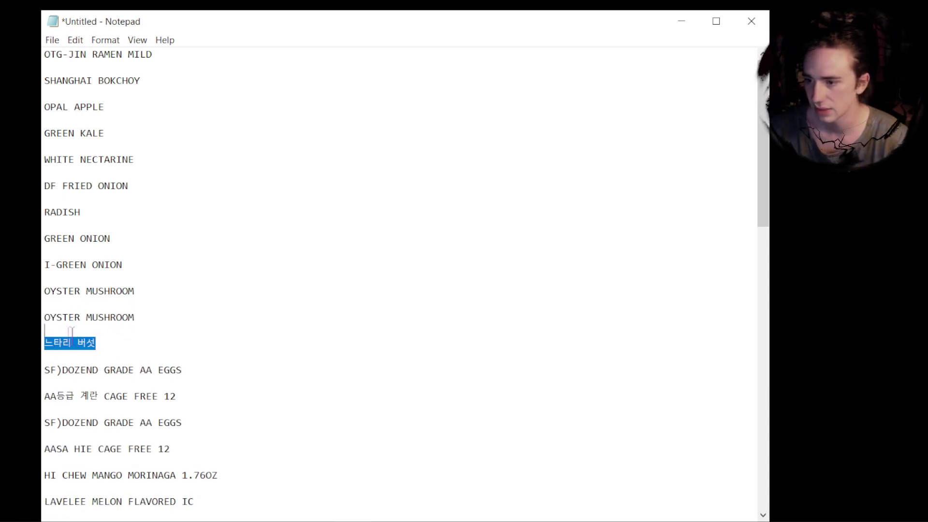
{"action": "key", "text": "BackSpace"}
{"action": "key", "text": "BackSpace"}
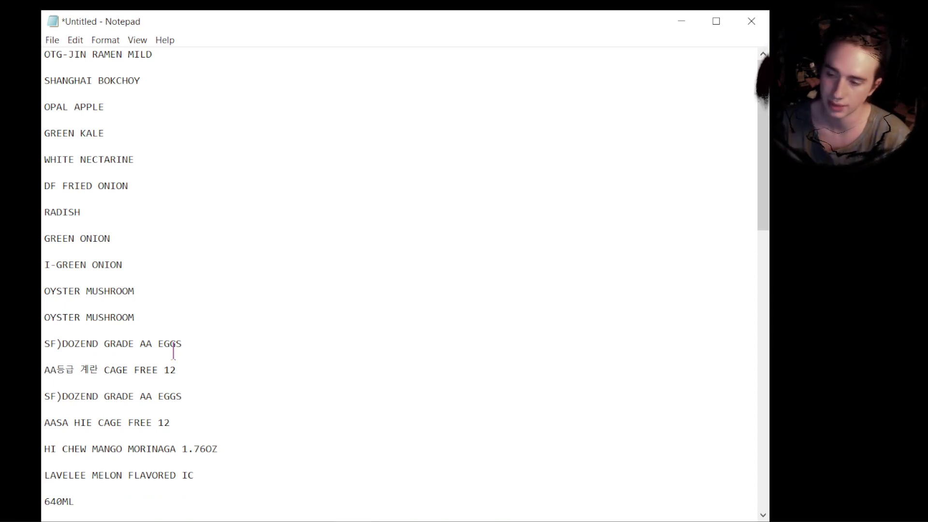
Delete the CAGE FREE 12 line beneath each SF)DOZEND GRADE AA EGGS entry, keeping one blank line between items.
{"action": "scroll", "coordinate": [227, 381], "scroll_direction": "down", "scroll_amount": 2}
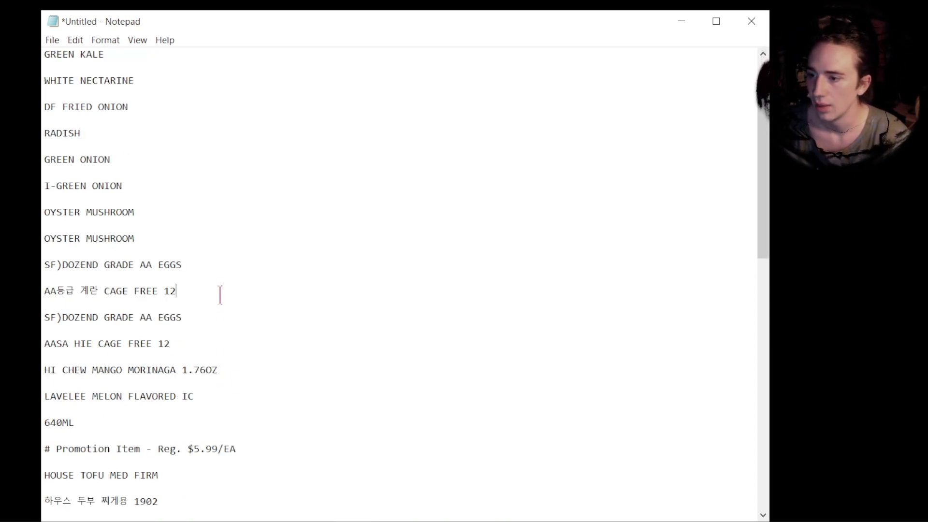
{"action": "left_click_drag", "start_coordinate": [220, 294], "coordinate": [220, 275]}
{"action": "key", "text": "BackSpace"}
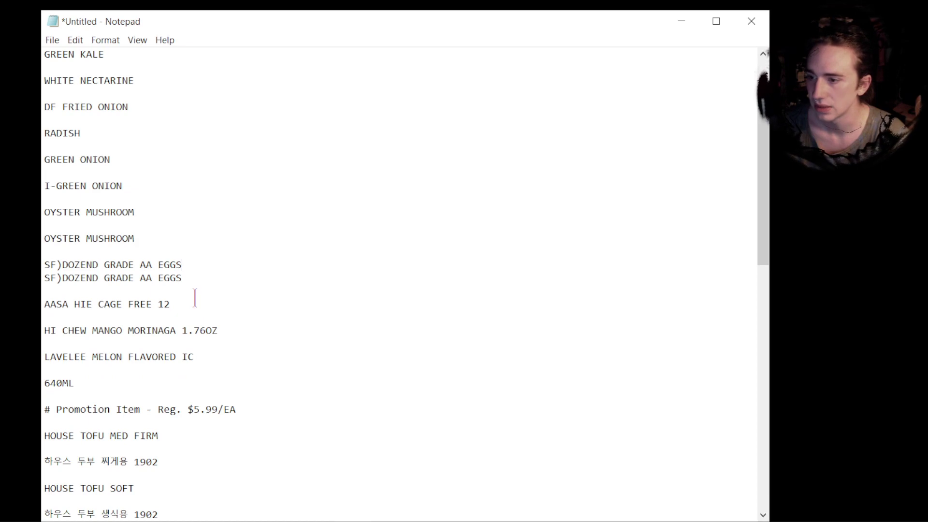
{"action": "key", "text": "Return"}
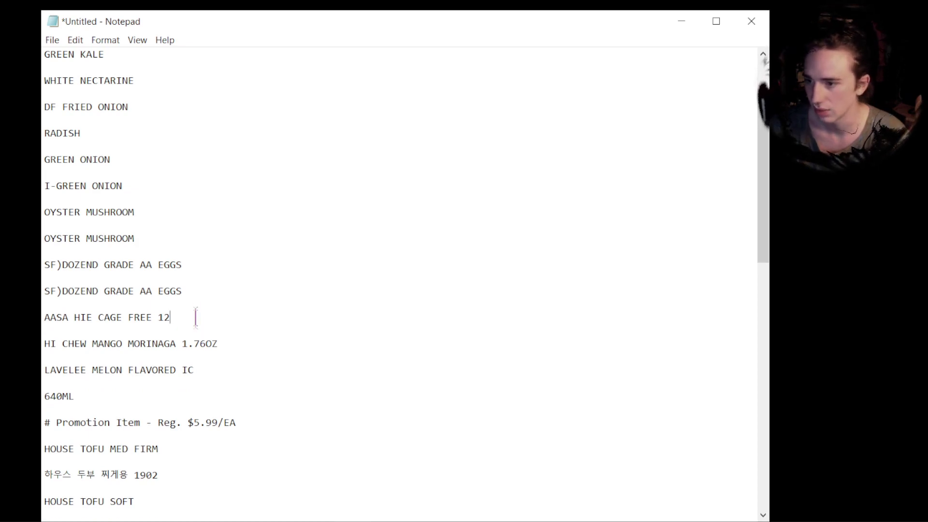
{"action": "left_click_drag", "start_coordinate": [196, 317], "coordinate": [204, 298]}
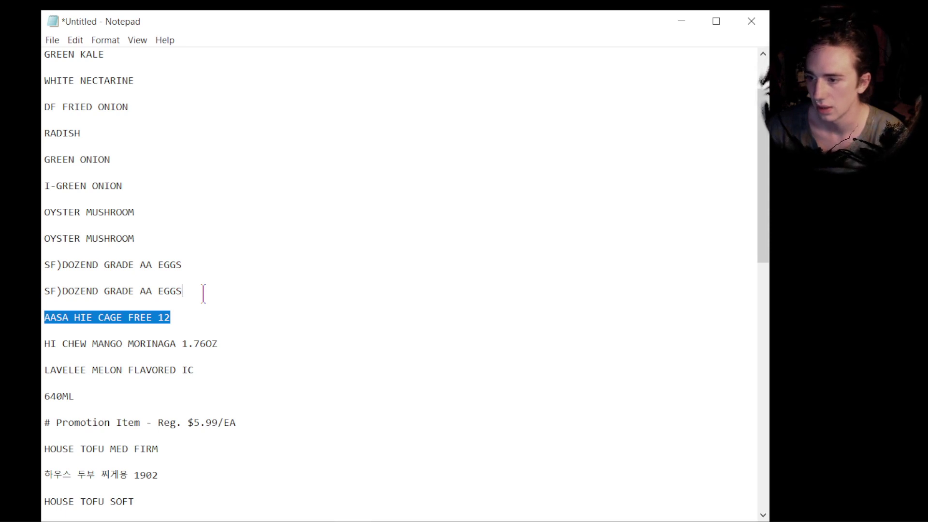
{"action": "key", "text": "BackSpace"}
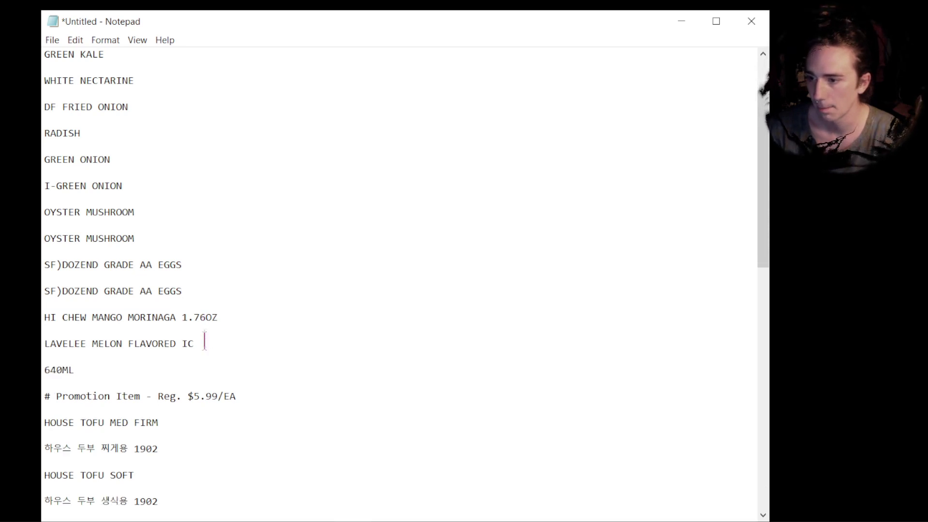
Delete the "# Promotion Item - Reg. $5.99/EA" line beneath 640ML.
{"action": "left_click", "coordinate": [145, 368]}
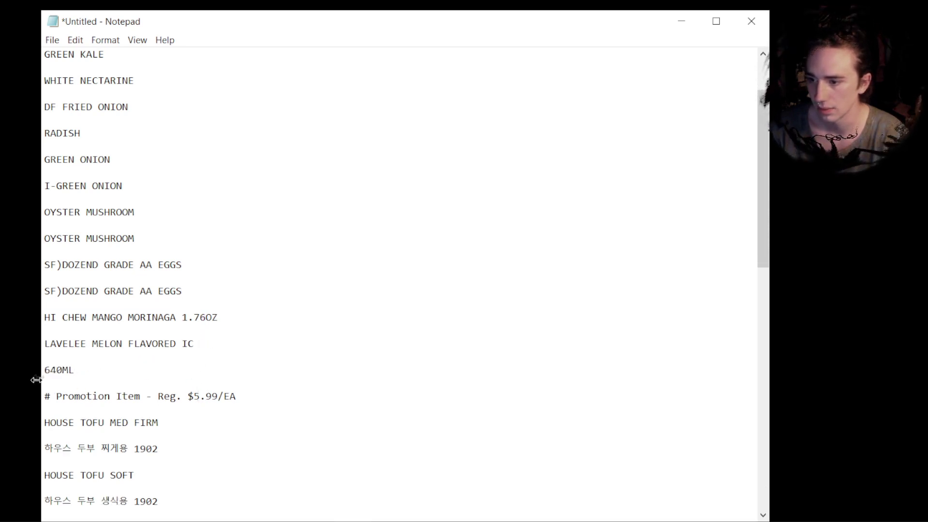
{"action": "left_click_drag", "start_coordinate": [249, 398], "coordinate": [185, 375]}
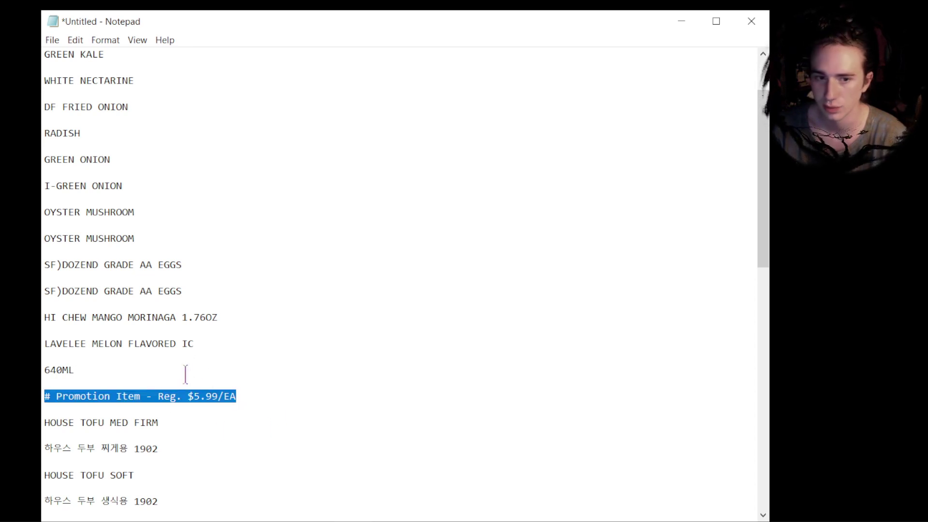
{"action": "key", "text": "BackSpace"}
Delete the Korean lines beneath HOUSE TOFU MED FIRM, HOUSE TOFU SOFT and the two DF) KOREAN PANCAKE entries.
{"action": "left_click_drag", "start_coordinate": [191, 420], "coordinate": [186, 393]}
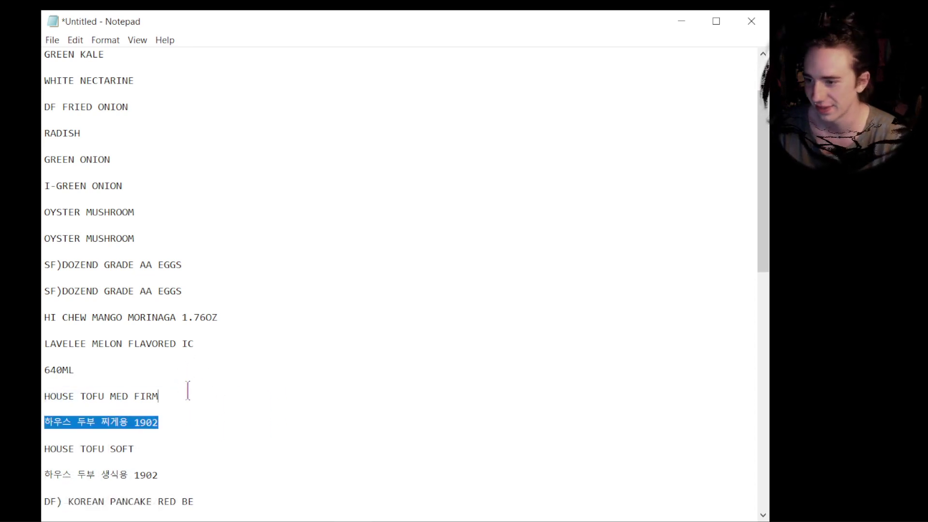
{"action": "key", "text": "BackSpace"}
{"action": "left_click_drag", "start_coordinate": [180, 451], "coordinate": [218, 370]}
{"action": "key", "text": "BackSpace"}
{"action": "scroll", "coordinate": [189, 416], "scroll_direction": "down", "scroll_amount": 1}
{"action": "key", "text": "BackSpace"}
{"action": "left_click_drag", "start_coordinate": [196, 424], "coordinate": [215, 394]}
{"action": "key", "text": "BackSpace"}
Remove the blank lines between all the prices, from 0.24 T up to 17.99.
{"action": "scroll", "coordinate": [194, 430], "scroll_direction": "down", "scroll_amount": 11}
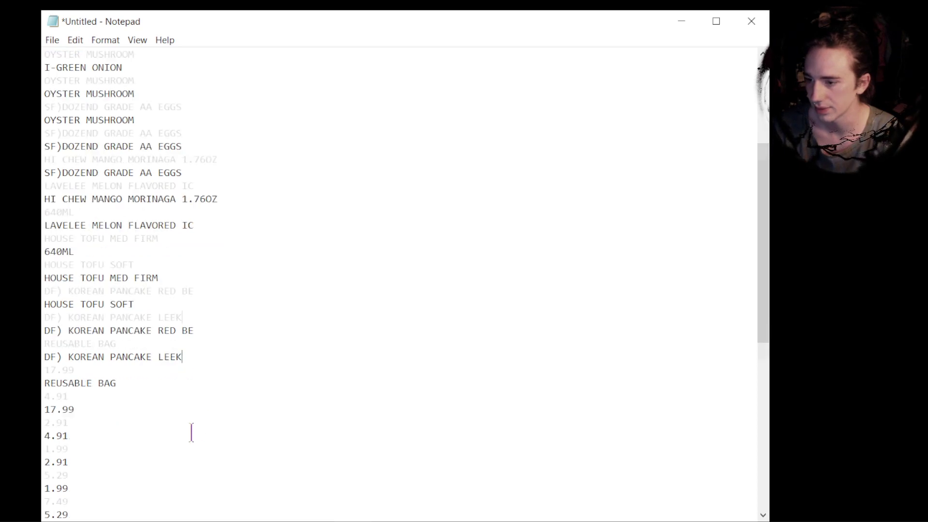
{"action": "scroll", "coordinate": [212, 386], "scroll_direction": "up", "scroll_amount": 8}
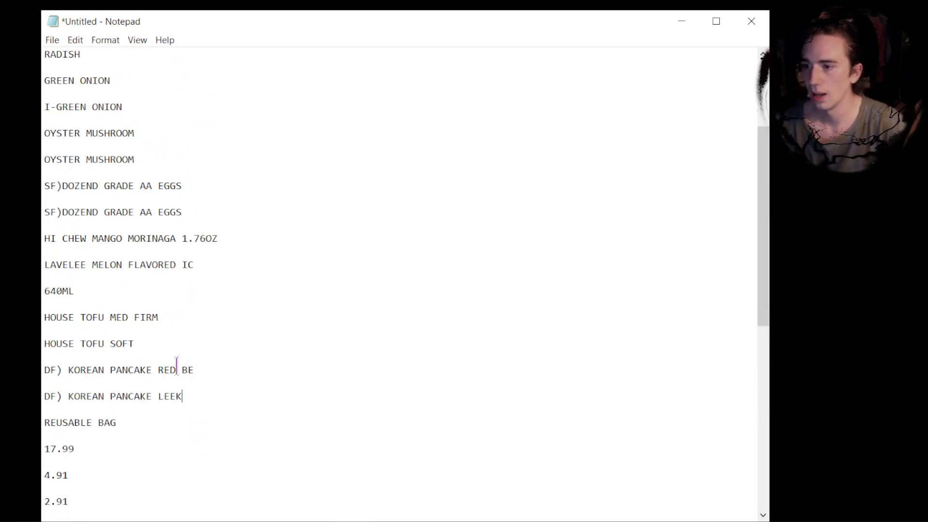
{"action": "scroll", "coordinate": [242, 222], "scroll_direction": "down", "scroll_amount": 15}
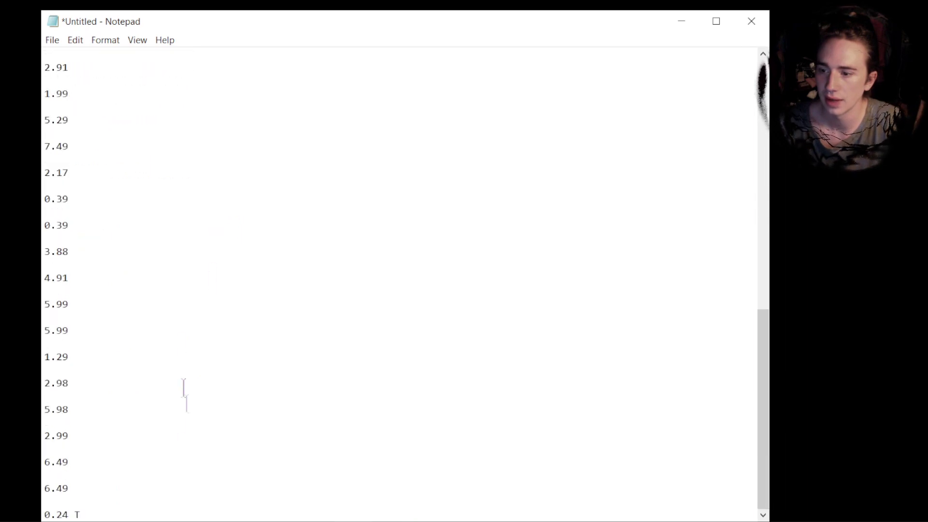
{"action": "left_click", "coordinate": [76, 497]}
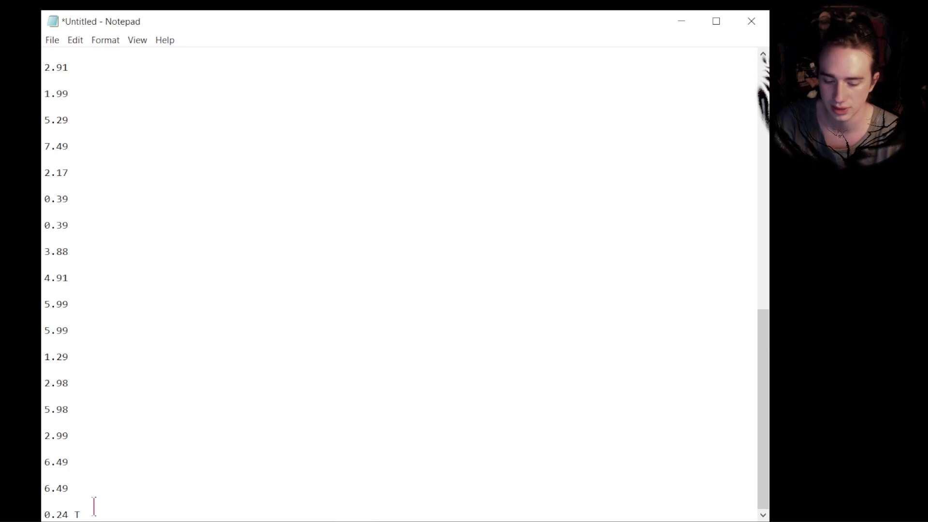
{"action": "key", "text": "BackSpace"}
{"action": "key", "text": "Up"}
{"action": "key", "text": "BackSpace"}
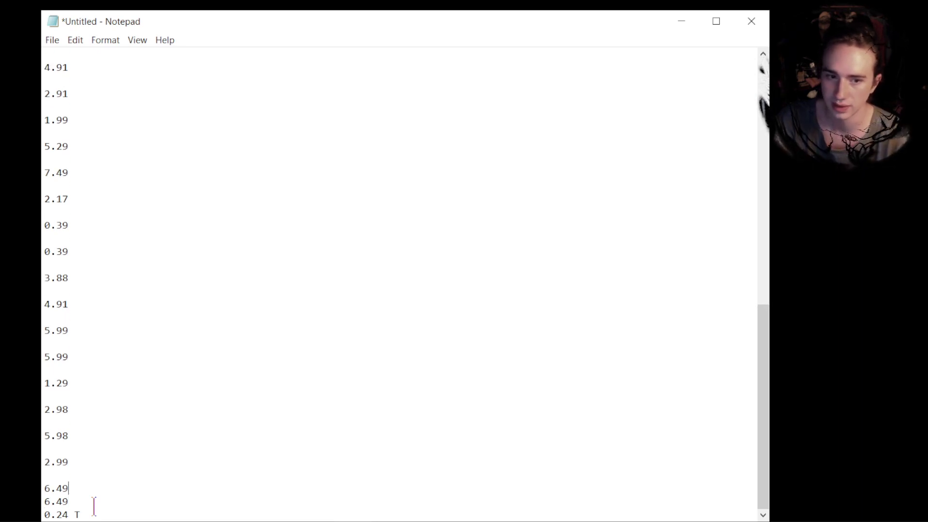
{"action": "key", "text": "BackSpace"}
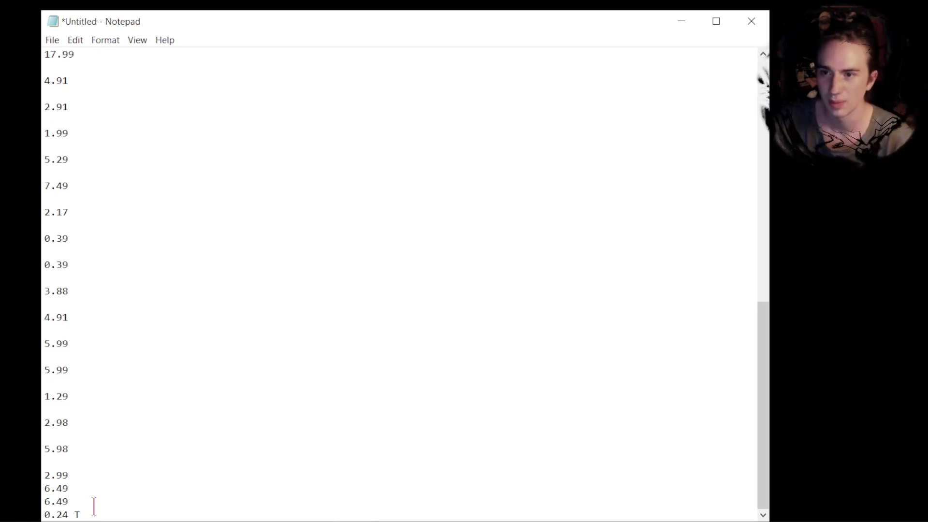
{"action": "key", "text": "BackSpace"}
{"action": "key", "text": "Up"}
{"action": "key", "text": "BackSpace"}
{"action": "key", "text": "Up"}
{"action": "key", "text": "BackSpace"}
{"action": "key", "text": "Up"}
{"action": "key", "text": "BackSpace"}
{"action": "key", "text": "Up"}
{"action": "key", "text": "BackSpace"}
{"action": "key", "text": "Up"}
{"action": "key", "text": "BackSpace"}
{"action": "key", "text": "Up"}
{"action": "key", "text": "BackSpace"}
{"action": "key", "text": "Up"}
{"action": "key", "text": "BackSpace"}
{"action": "key", "text": "Up"}
{"action": "key", "text": "BackSpace"}
{"action": "key", "text": "Up"}
{"action": "key", "text": "BackSpace"}
{"action": "key", "text": "Up"}
{"action": "key", "text": "Up"}
{"action": "key", "text": "BackSpace"}
{"action": "key", "text": "Up"}
{"action": "key", "text": "BackSpace"}
{"action": "key", "text": "Up"}
{"action": "key", "text": "BackSpace"}
{"action": "key", "text": "Up"}
{"action": "key", "text": "BackSpace"}
{"action": "key", "text": "Up"}
{"action": "key", "text": "BackSpace"}
{"action": "key", "text": "Up"}
{"action": "key", "text": "BackSpace"}
{"action": "key", "text": "Up"}
{"action": "key", "text": "BackSpace"}
{"action": "key", "text": "Up"}
{"action": "key", "text": "BackSpace"}
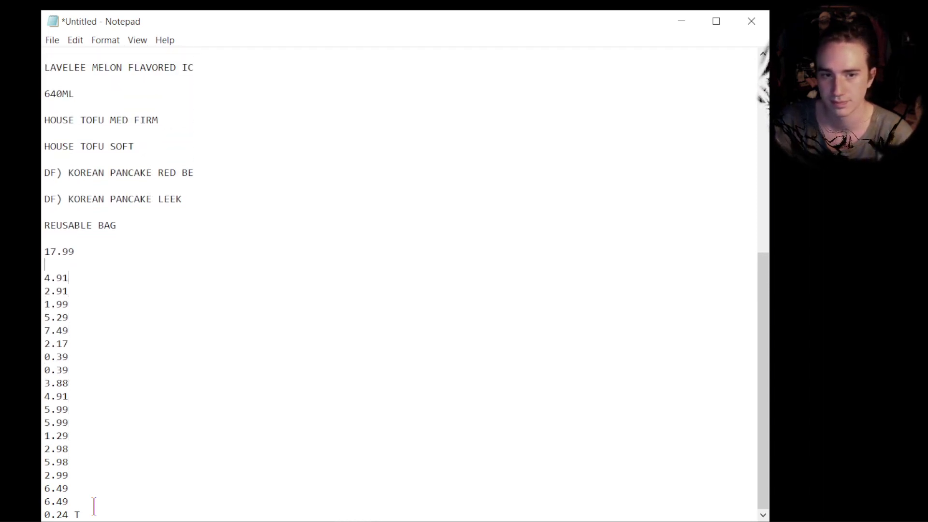
{"action": "key", "text": "Up"}
{"action": "key", "text": "BackSpace"}
Remove the remaining blank lines between the item names, from REUSABLE BAG up to OTG-JIN RAMEN MILD.
{"action": "key", "text": "Up"}
{"action": "key", "text": "BackSpace"}
{"action": "key", "text": "Up"}
{"action": "key", "text": "BackSpace"}
{"action": "key", "text": "Up"}
{"action": "key", "text": "BackSpace"}
{"action": "key", "text": "Up"}
{"action": "key", "text": "BackSpace"}
{"action": "key", "text": "Up"}
{"action": "key", "text": "BackSpace"}
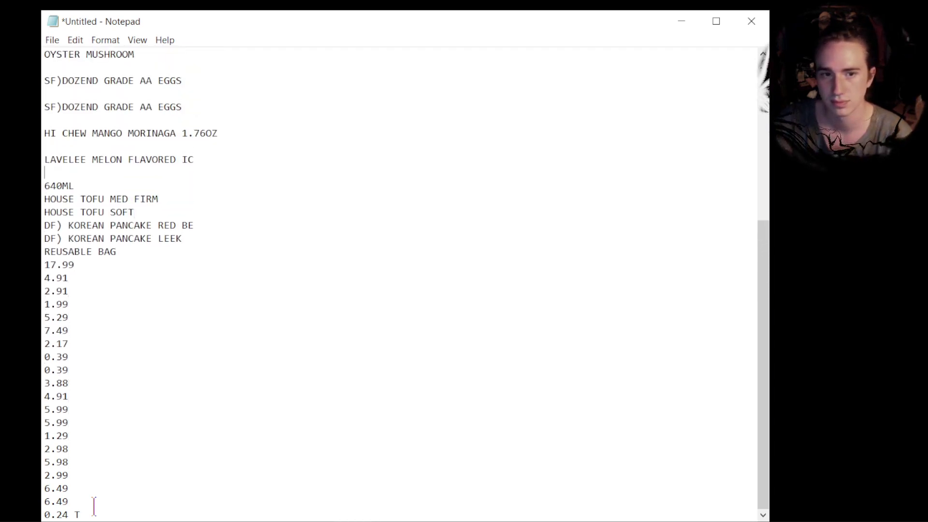
{"action": "key", "text": "Up"}
{"action": "key", "text": "BackSpace"}
{"action": "key", "text": "Up"}
{"action": "key", "text": "BackSpace"}
{"action": "key", "text": "Up"}
{"action": "key", "text": "BackSpace"}
{"action": "key", "text": "Up"}
{"action": "key", "text": "BackSpace"}
{"action": "key", "text": "Up"}
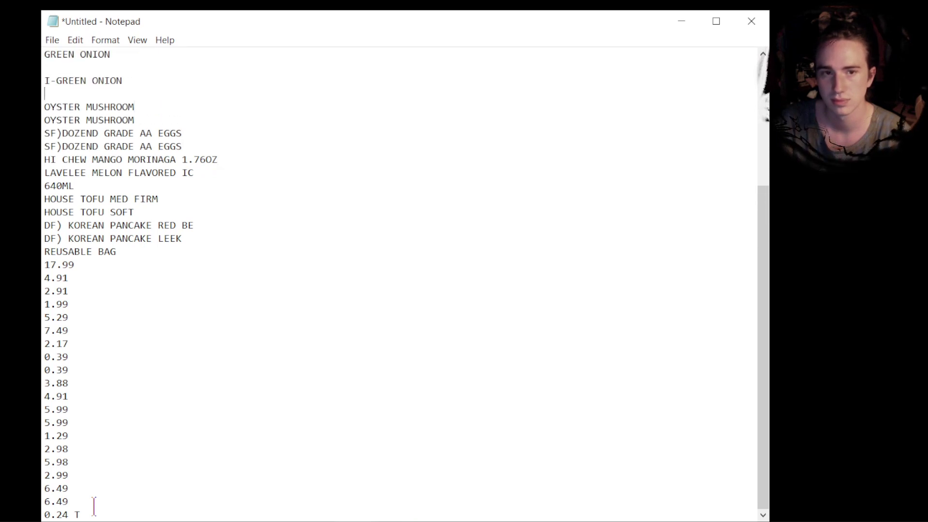
{"action": "key", "text": "BackSpace"}
{"action": "key", "text": "Up"}
{"action": "key", "text": "BackSpace"}
{"action": "key", "text": "Up"}
{"action": "key", "text": "BackSpace"}
{"action": "key", "text": "Up"}
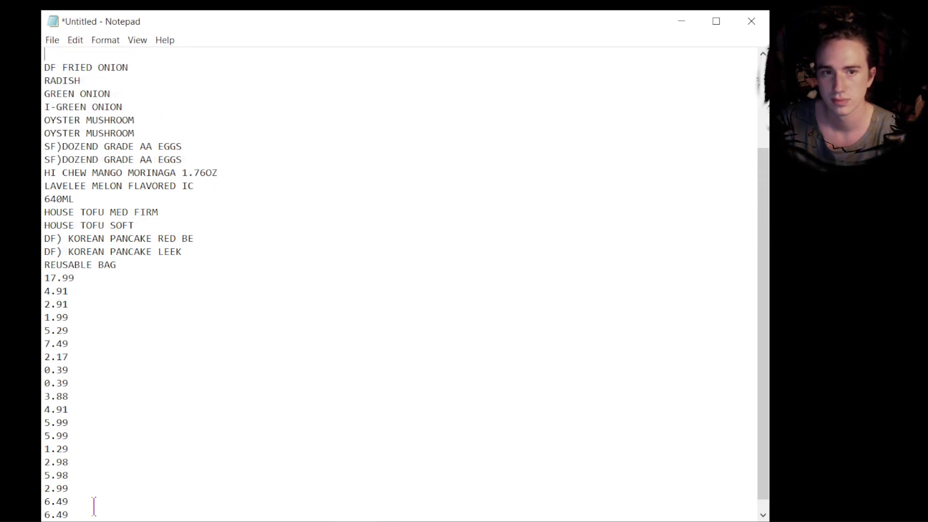
{"action": "key", "text": "BackSpace"}
{"action": "key", "text": "Up"}
{"action": "key", "text": "BackSpace"}
{"action": "key", "text": "Up"}
{"action": "key", "text": "BackSpace"}
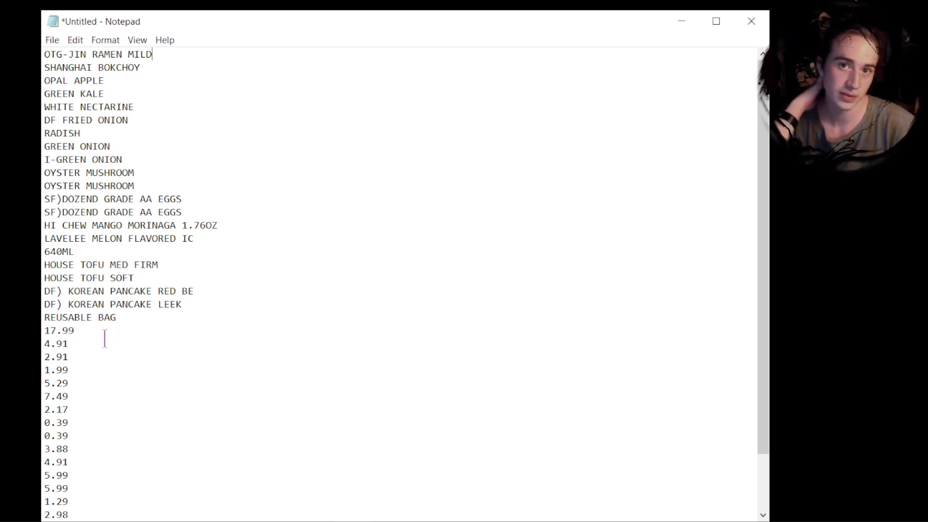
Copy the price 17.99 to the end of the OTG-JIN RAMEN MILD line, separated by a tab.
{"action": "left_click_drag", "start_coordinate": [98, 340], "coordinate": [44, 330]}
{"action": "key", "text": "ctrl+c"}
{"action": "left_click", "coordinate": [86, 341]}
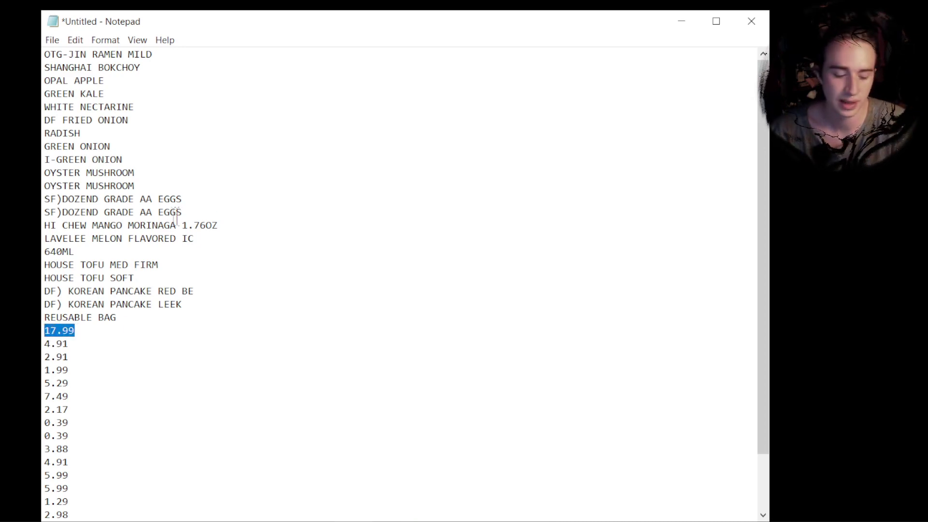
{"action": "left_click", "coordinate": [206, 62]}
{"action": "left_click", "coordinate": [206, 49]}
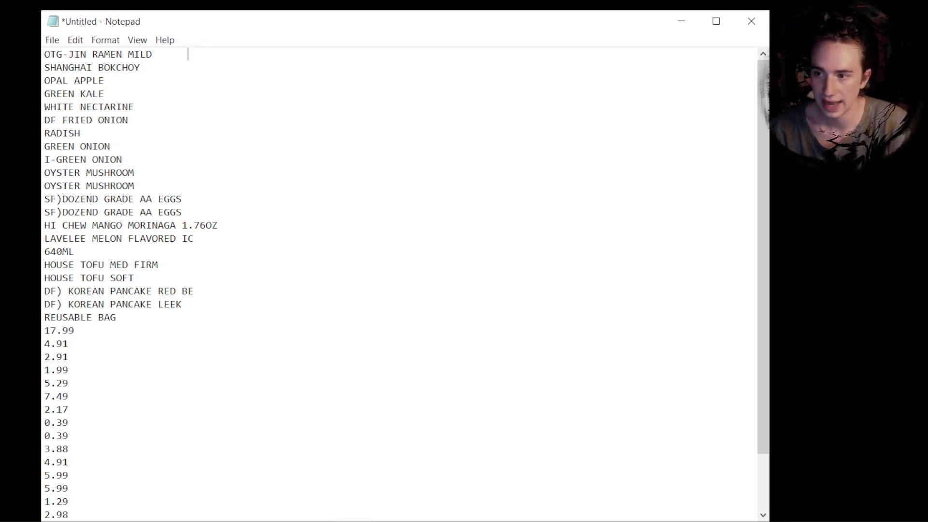
{"action": "key", "text": "Tab"}
{"action": "key", "text": "ctrl+v"}
Copy 4.91 after SHANGHAI BOKCHOY and 2.91 after OPAL APPLE, each separated from the name by a tab.
{"action": "left_click_drag", "start_coordinate": [79, 344], "coordinate": [45, 344]}
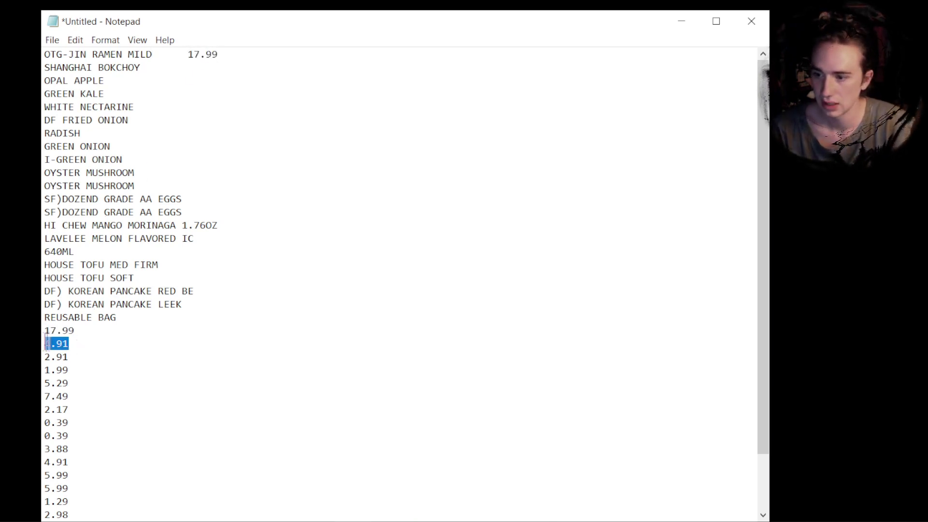
{"action": "key", "text": "ctrl+c"}
{"action": "left_click", "coordinate": [167, 68]}
{"action": "key", "text": "Tab"}
{"action": "key", "text": "ctrl+v"}
{"action": "left_click_drag", "start_coordinate": [79, 345], "coordinate": [44, 357]}
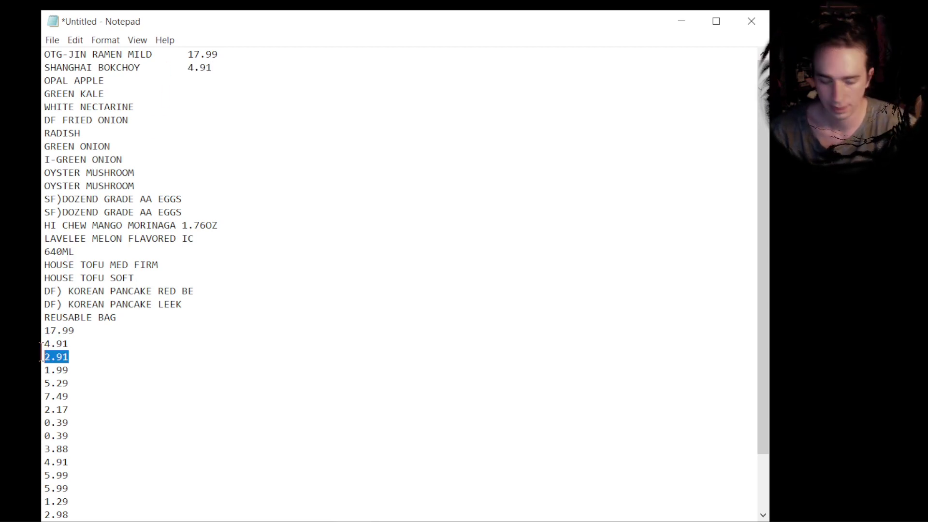
{"action": "left_click", "coordinate": [188, 80]}
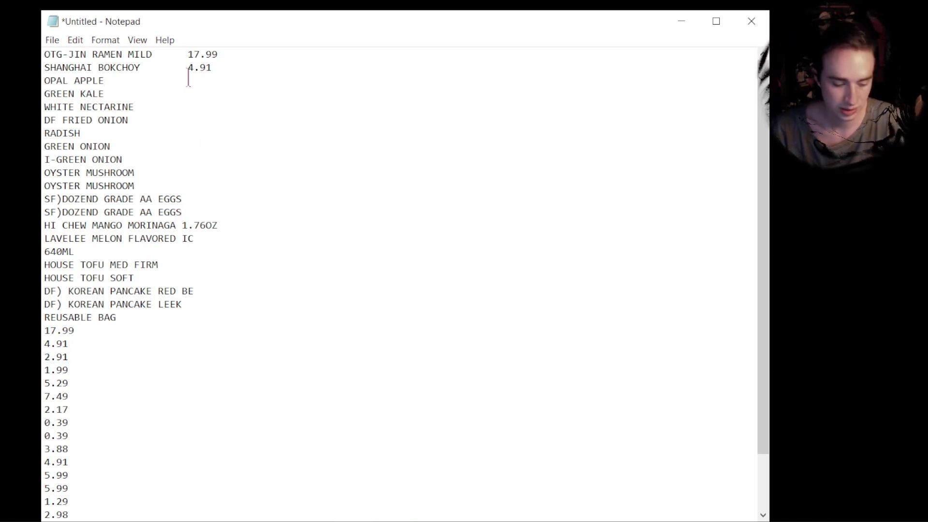
{"action": "key", "text": "Tab"}
{"action": "key", "text": "ctrl+v"}
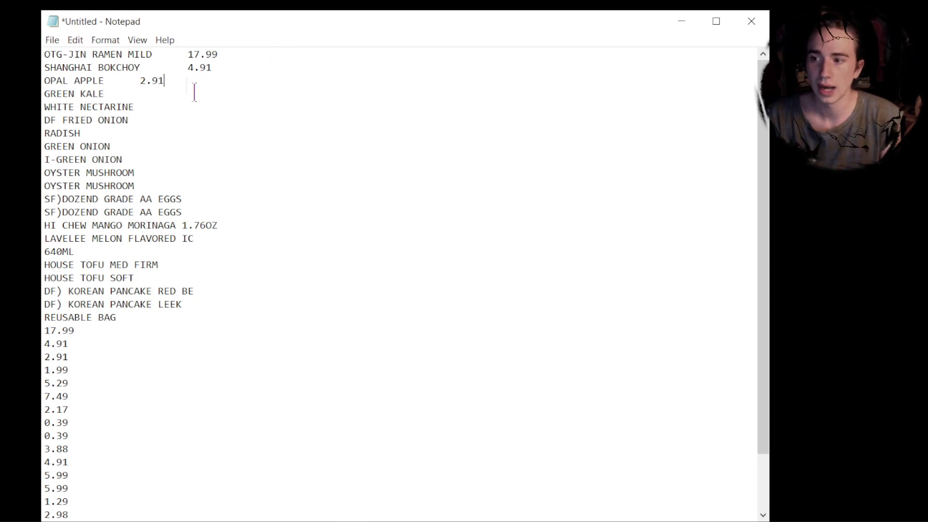
Copy the three item lines that have prices and switch to the untitled spreadsheet in Google Sheets.
{"action": "left_click_drag", "start_coordinate": [188, 82], "coordinate": [26, 44]}
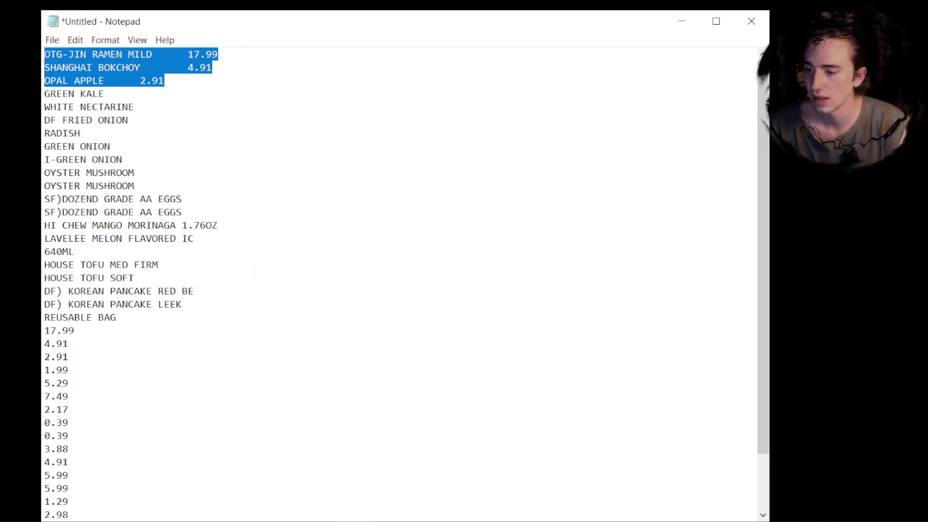
{"action": "mouse_move", "coordinate": [251, 521]}
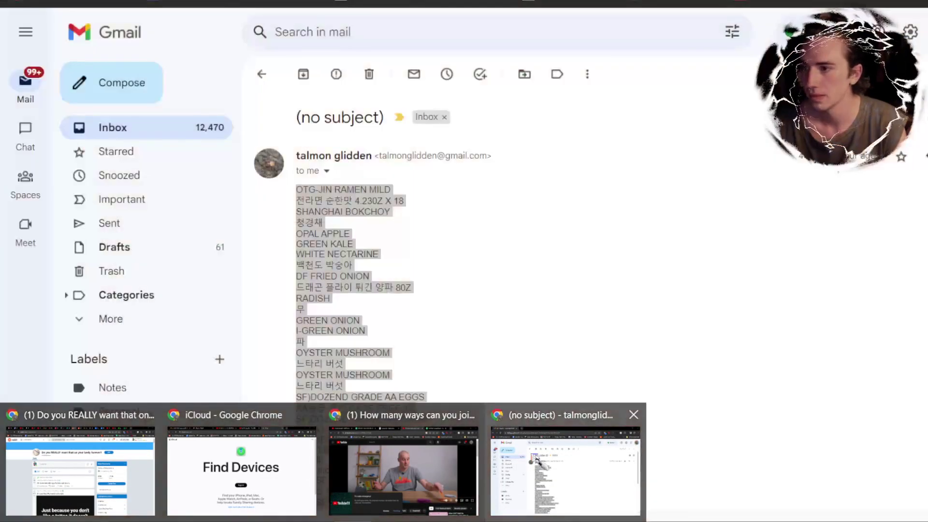
{"action": "left_click", "coordinate": [420, 471]}
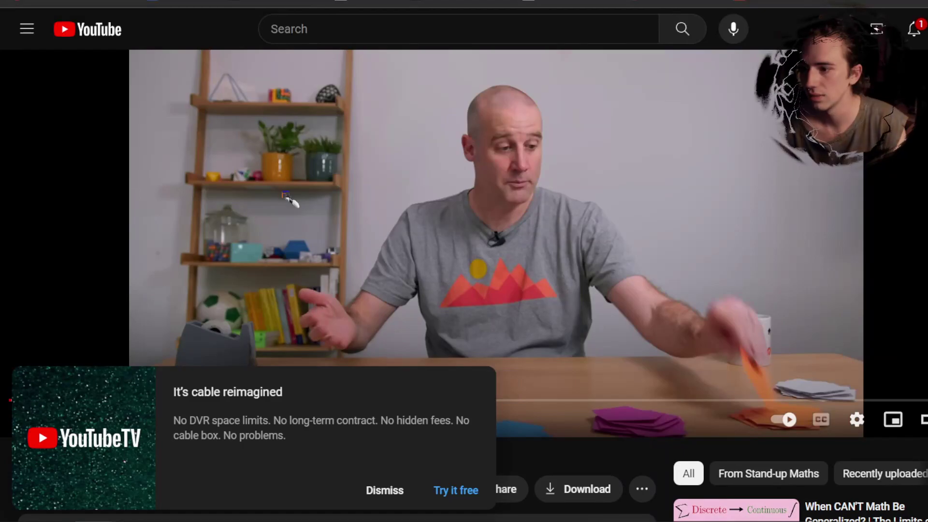
{"action": "left_click", "coordinate": [233, 2]}
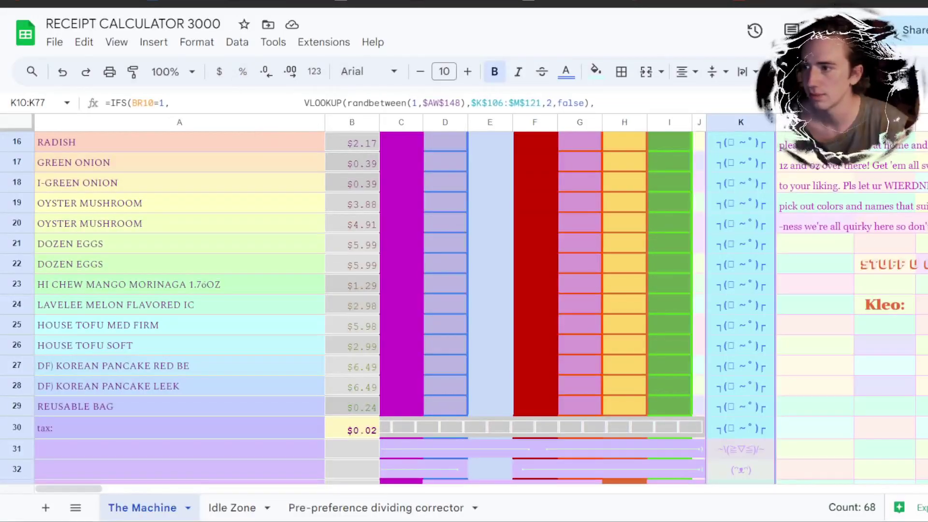
{"action": "left_click", "coordinate": [512, 2]}
{"action": "left_click", "coordinate": [272, 301]}
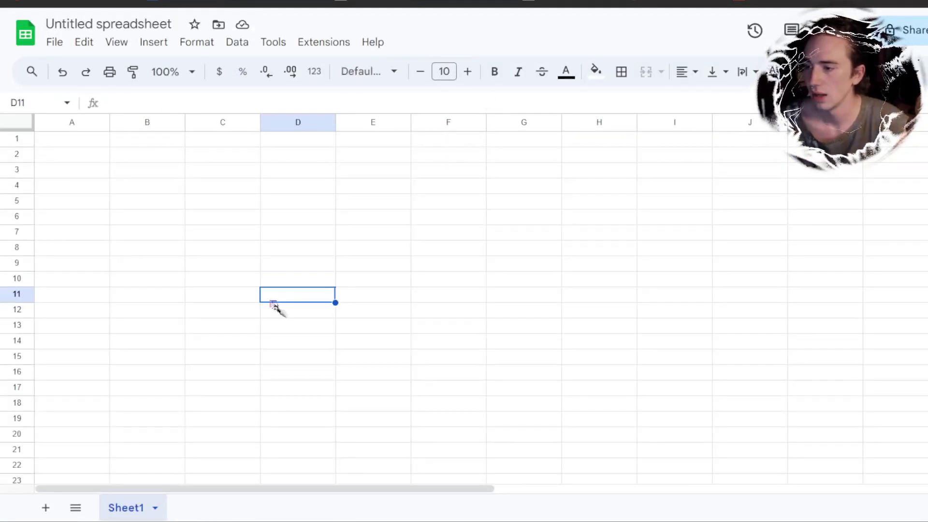
Paste the three copied item lines with their prices into the sheet starting at cell A1.
{"action": "left_click", "coordinate": [71, 139]}
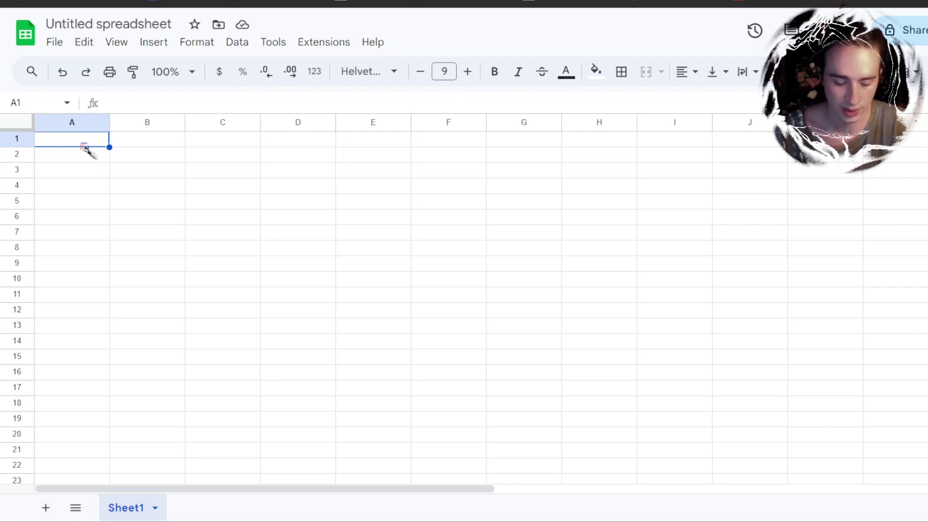
{"action": "key", "text": "ctrl+v"}
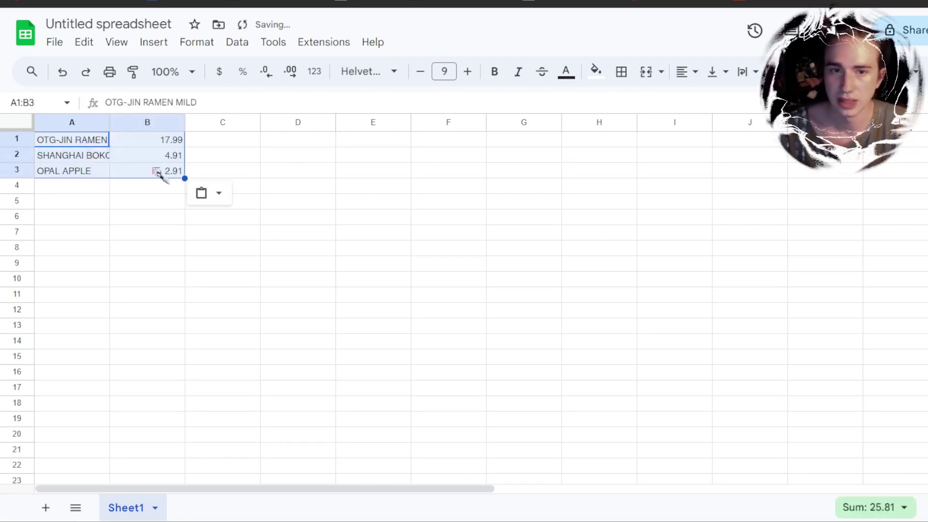
{"action": "left_click", "coordinate": [97, 142]}
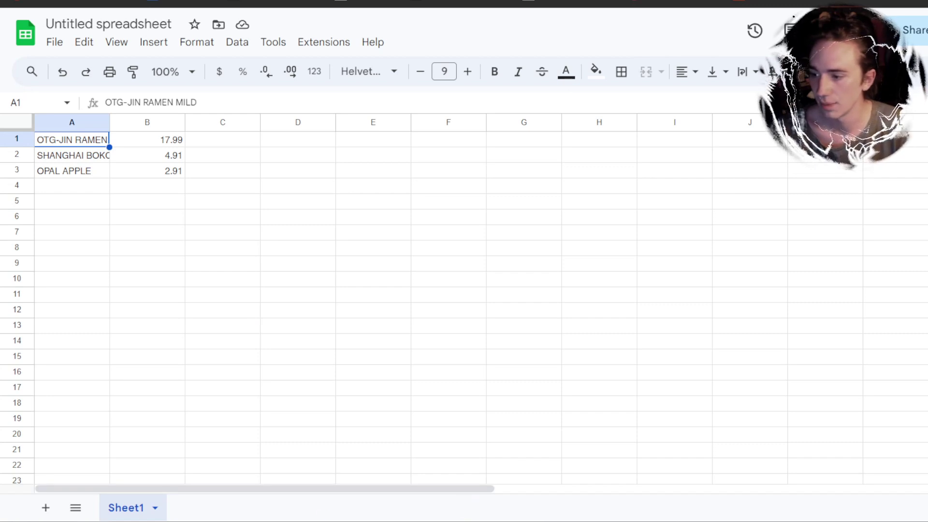
Switch back to Notepad and cut the tabs and prices from the OPAL APPLE, SHANGHAI BOKCHOY and OTG-JIN RAMEN MILD lines.
{"action": "left_click", "coordinate": [333, 521]}
{"action": "left_click", "coordinate": [171, 81]}
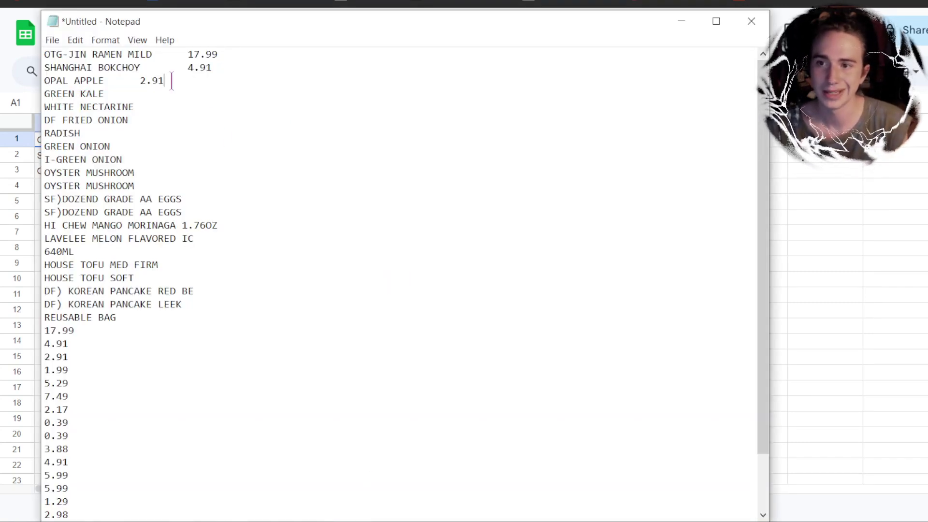
{"action": "left_click_drag", "start_coordinate": [165, 81], "coordinate": [118, 81]}
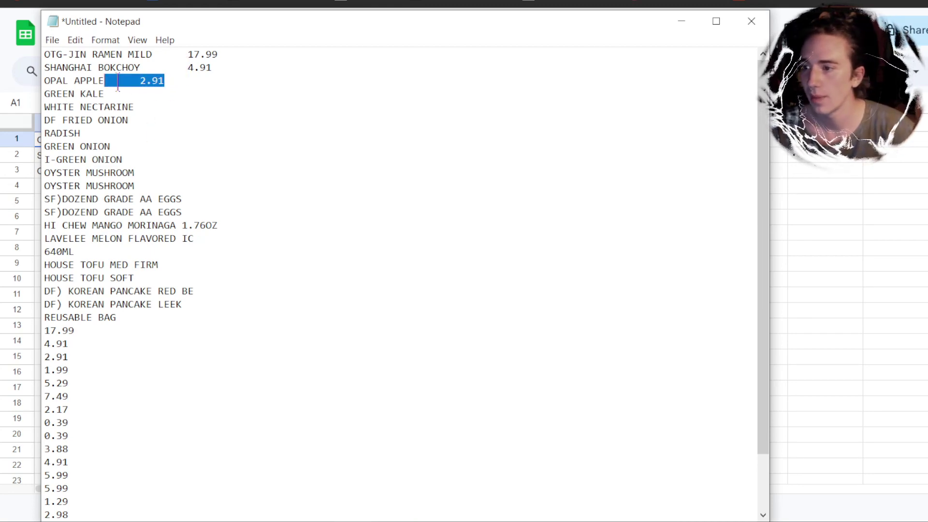
{"action": "key", "text": "ctrl+x"}
{"action": "left_click_drag", "start_coordinate": [216, 68], "coordinate": [141, 67]}
{"action": "key", "text": "ctrl+x"}
{"action": "left_click_drag", "start_coordinate": [225, 54], "coordinate": [152, 54]}
{"action": "key", "text": "ctrl+x"}
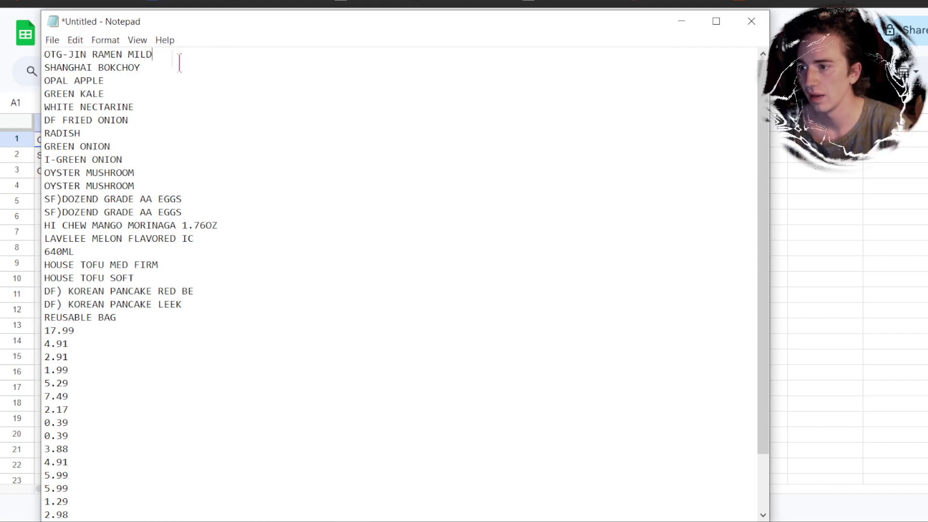
Copy the item names OTG-JIN RAMEN MILD through REUSABLE BAG into the Google Sheets spreadsheet from A1, and clear cells B1:B4.
{"action": "left_click_drag", "start_coordinate": [134, 319], "coordinate": [5, 26]}
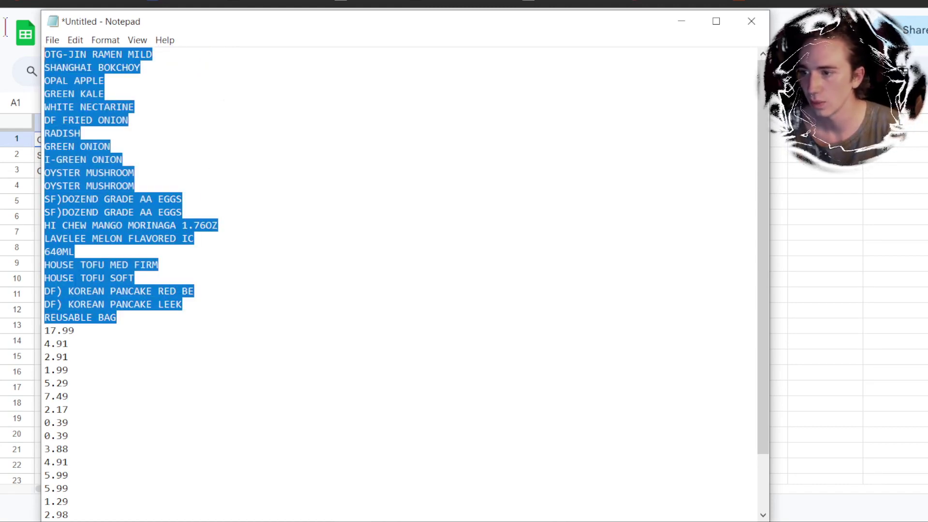
{"action": "left_click", "coordinate": [777, 203]}
{"action": "left_click", "coordinate": [70, 142]}
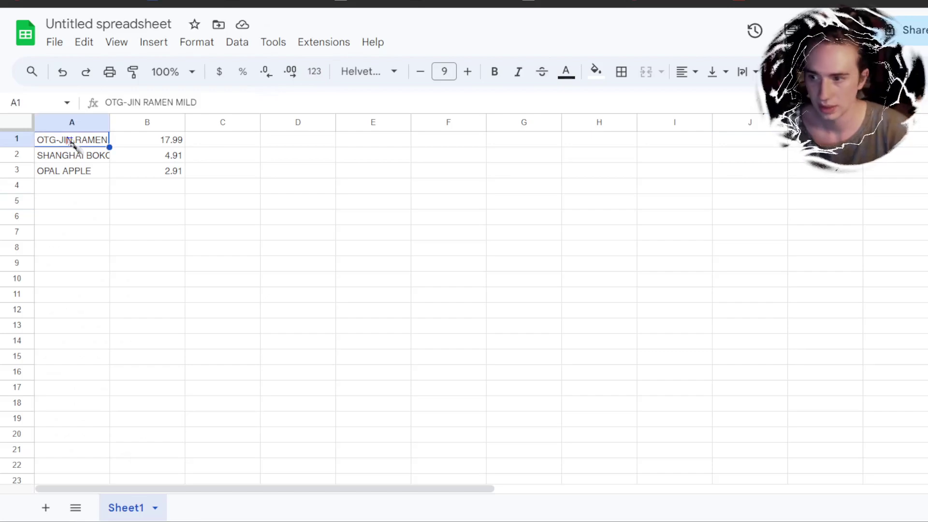
{"action": "key", "text": "ctrl+v"}
{"action": "left_click", "coordinate": [166, 142]}
{"action": "left_click_drag", "start_coordinate": [155, 186], "coordinate": [162, 124]}
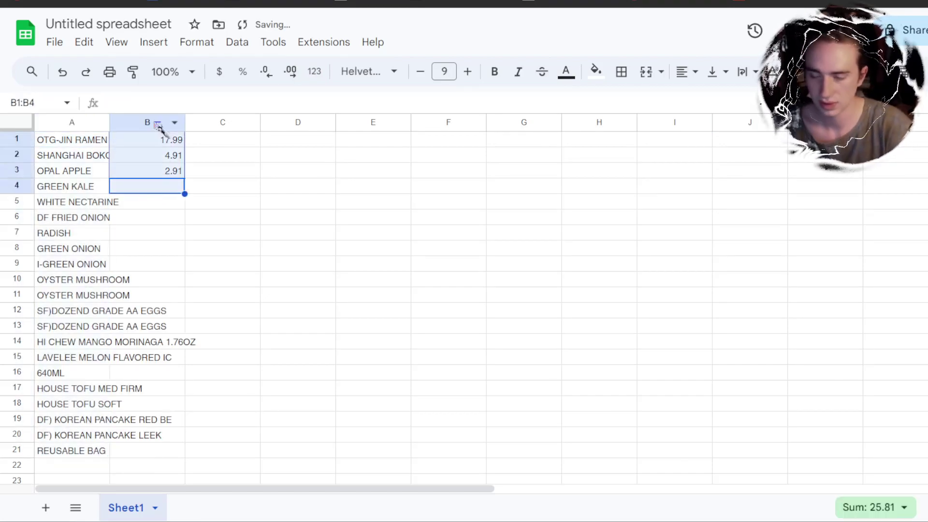
{"action": "key", "text": "Delete"}
Copy the full price list, 17.99 through 0.24 T, from Notepad into the Google Sheets spreadsheet starting at cell B1.
{"action": "key", "text": "alt+Tab"}
{"action": "left_click", "coordinate": [328, 356]}
{"action": "left_click_drag", "start_coordinate": [44, 331], "coordinate": [227, 517]}
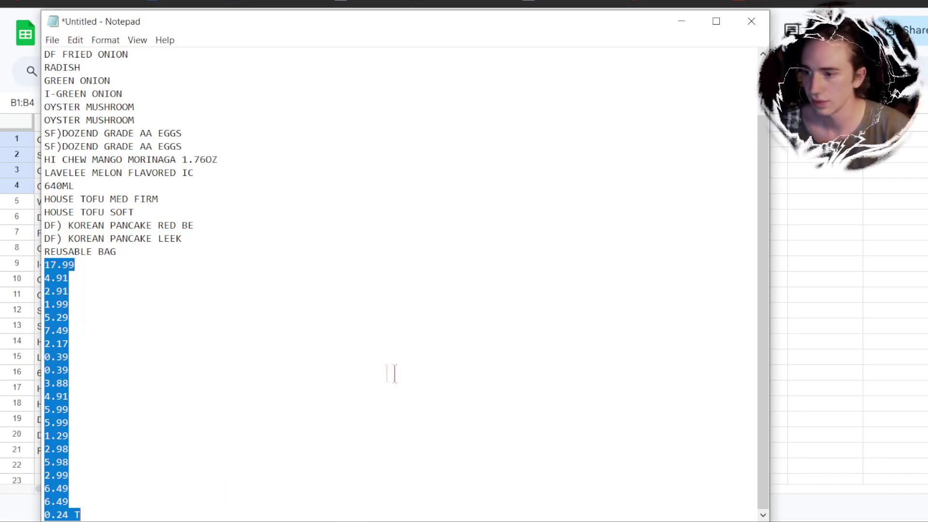
{"action": "left_click", "coordinate": [879, 253]}
{"action": "left_click", "coordinate": [165, 144]}
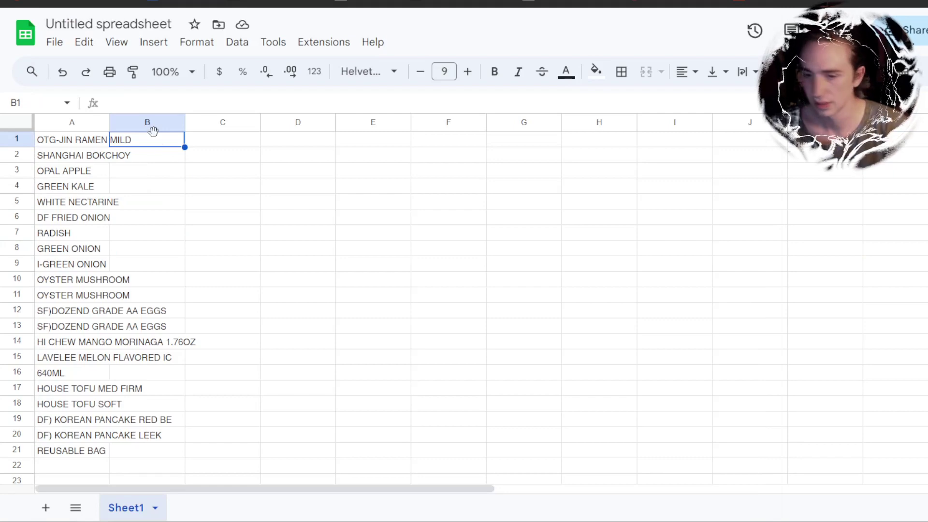
{"action": "key", "text": "ctrl+v"}
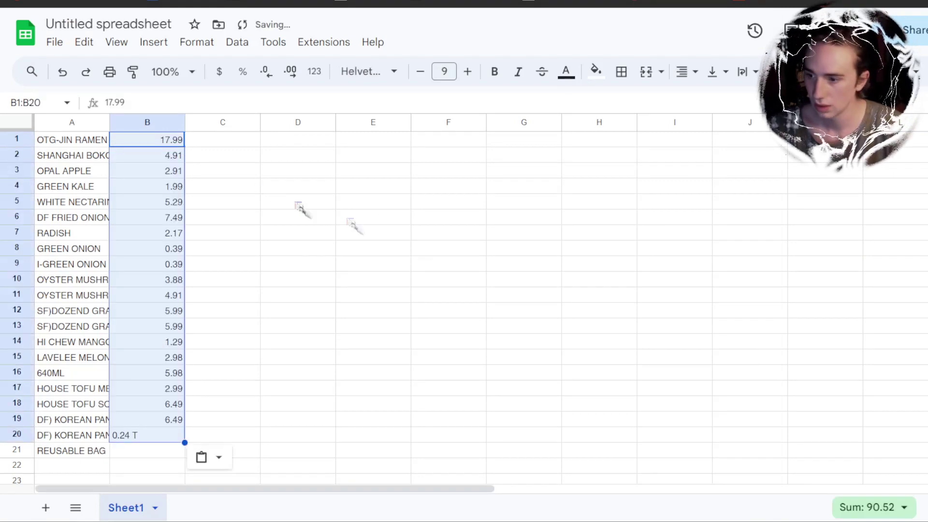
{"action": "scroll", "coordinate": [372, 220], "scroll_direction": "down", "scroll_amount": 3}
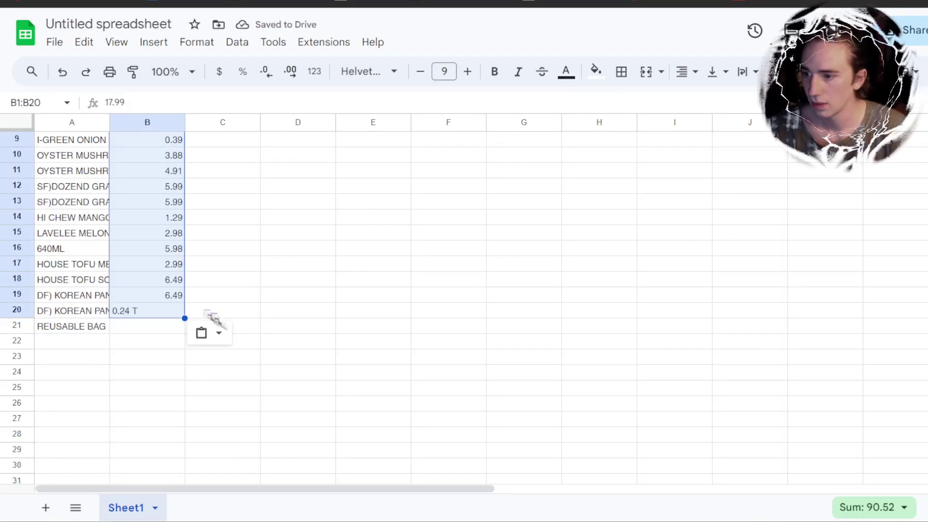
Remove the trailing T from the last price in cell B20 so it reads 0.24.
{"action": "left_click", "coordinate": [175, 314]}
{"action": "double_click", "coordinate": [174, 315]}
{"action": "key", "text": "BackSpace"}
{"action": "key", "text": "BackSpace"}
{"action": "key", "text": "Return"}
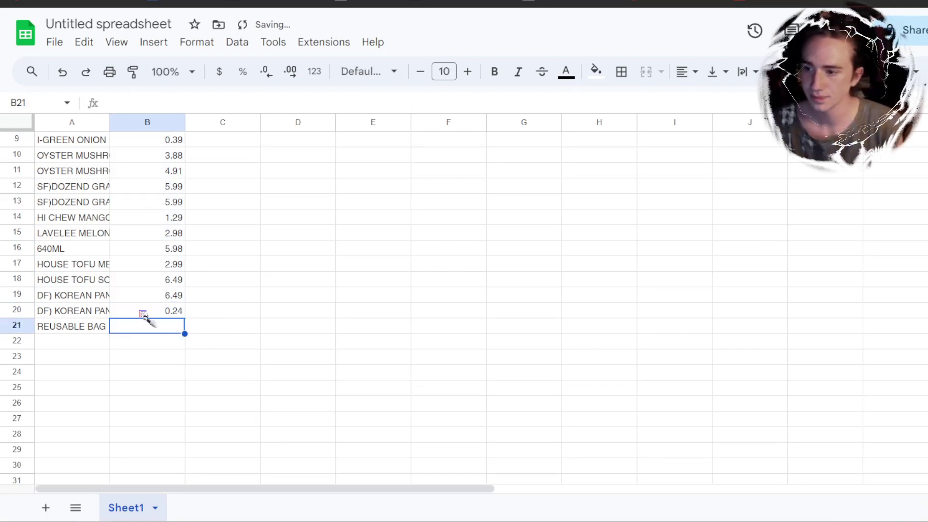
Check the item names against their prices in rows 10 to 21 for the entry that misaligns the columns.
{"action": "left_click", "coordinate": [163, 313]}
{"action": "left_click", "coordinate": [85, 330]}
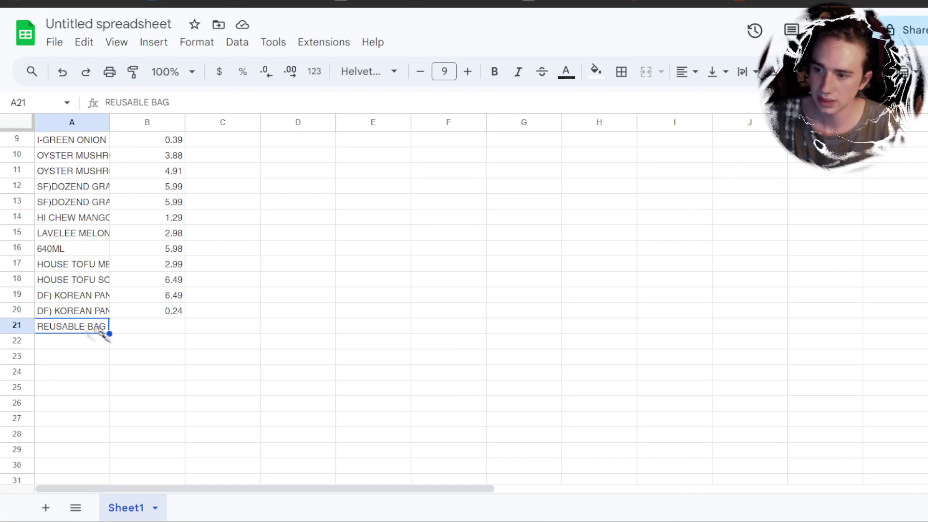
{"action": "left_click", "coordinate": [175, 314]}
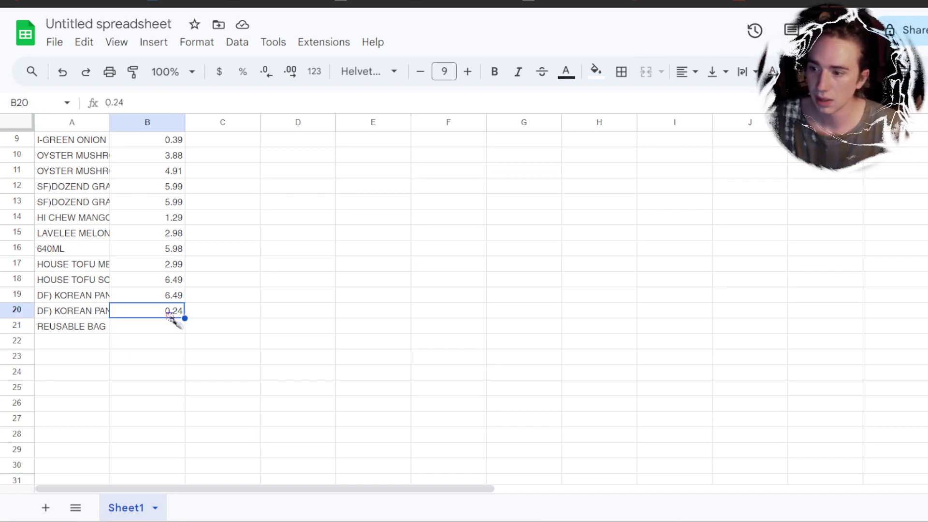
{"action": "left_click", "coordinate": [101, 328]}
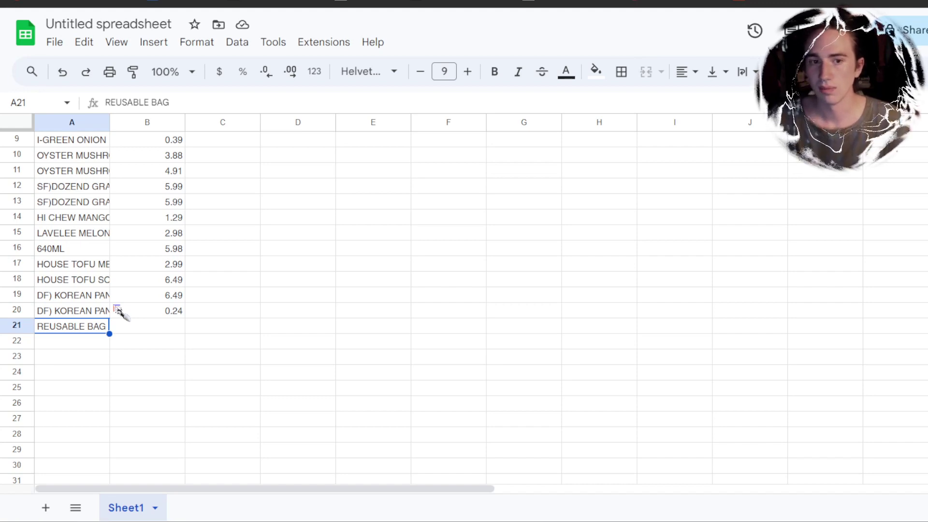
{"action": "left_click", "coordinate": [97, 252]}
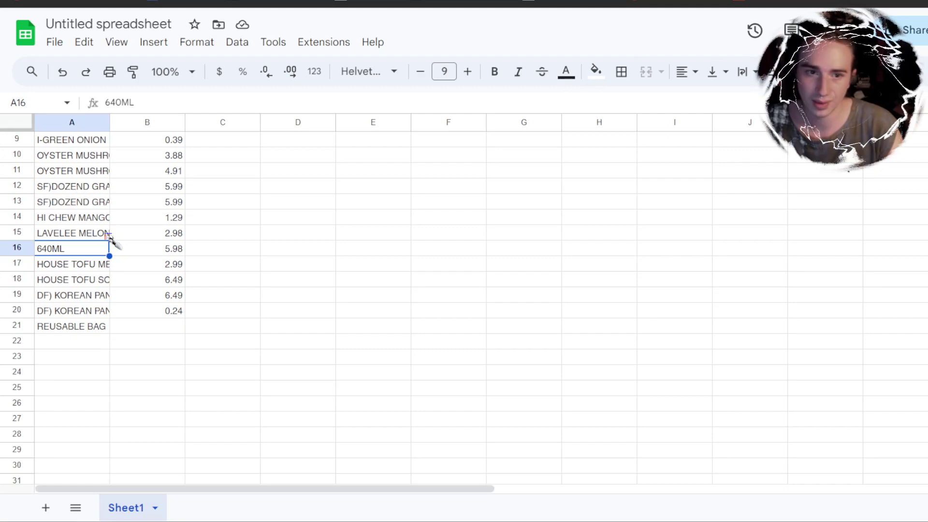
{"action": "left_click", "coordinate": [99, 158], "text": "ctrl"}
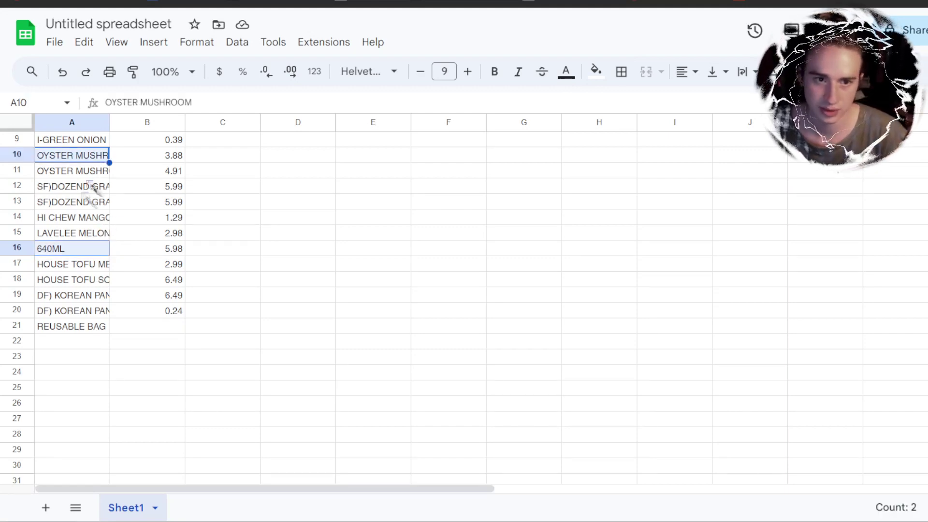
{"action": "left_click", "coordinate": [86, 202], "text": "ctrl"}
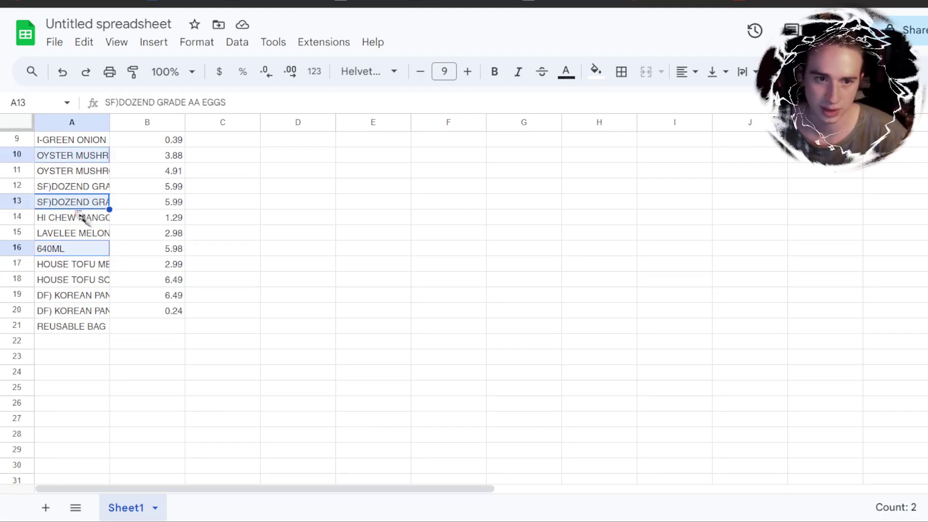
{"action": "left_click", "coordinate": [85, 249]}
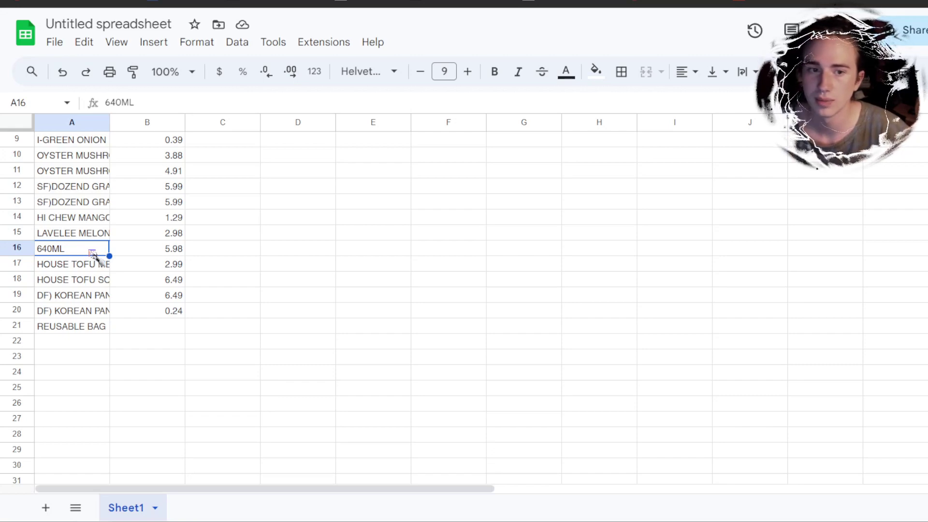
Try deleting the 640ML cell A16 with the cells below shifted up, and undo the deletion.
{"action": "right_click", "coordinate": [93, 254]}
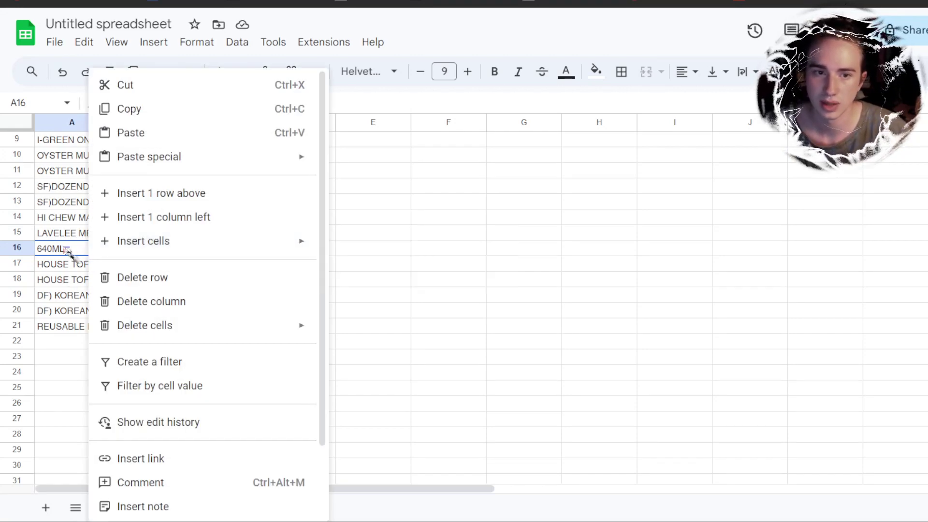
{"action": "left_click", "coordinate": [67, 251]}
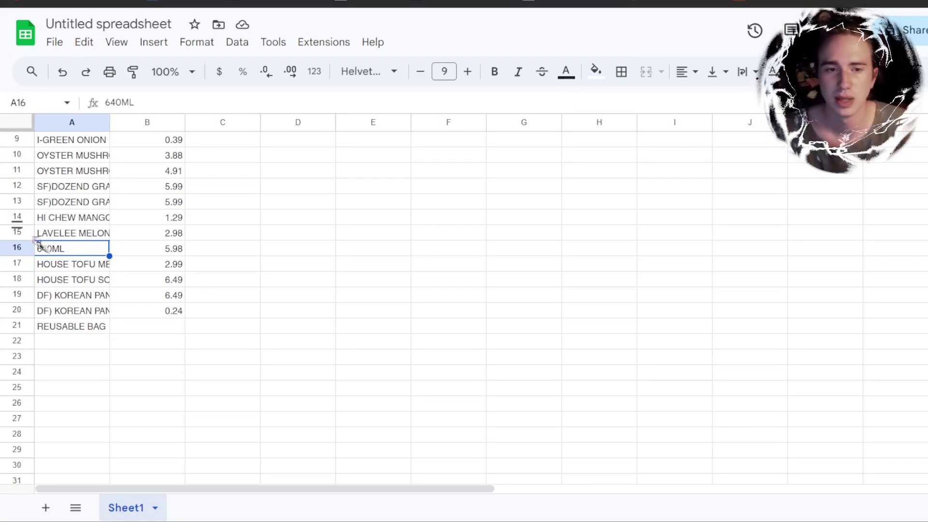
{"action": "right_click", "coordinate": [89, 255]}
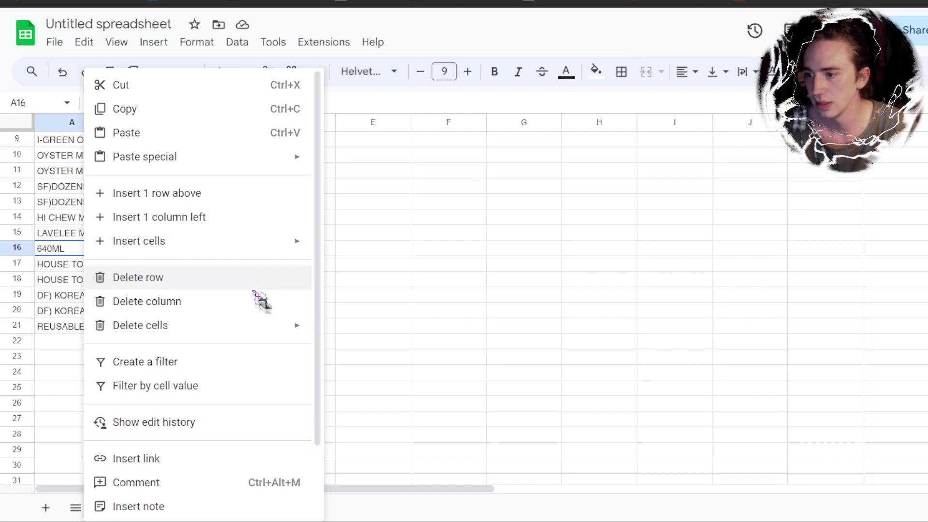
{"action": "mouse_move", "coordinate": [248, 330]}
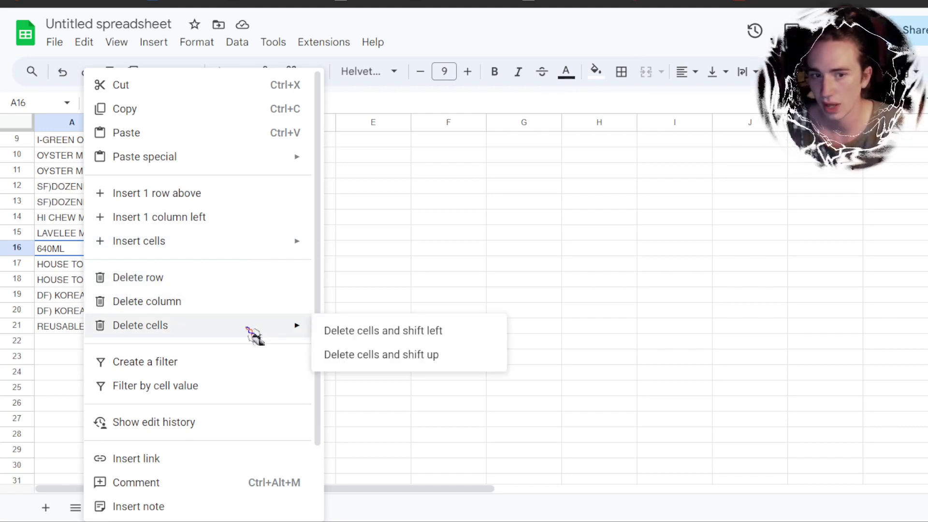
{"action": "left_click", "coordinate": [372, 362]}
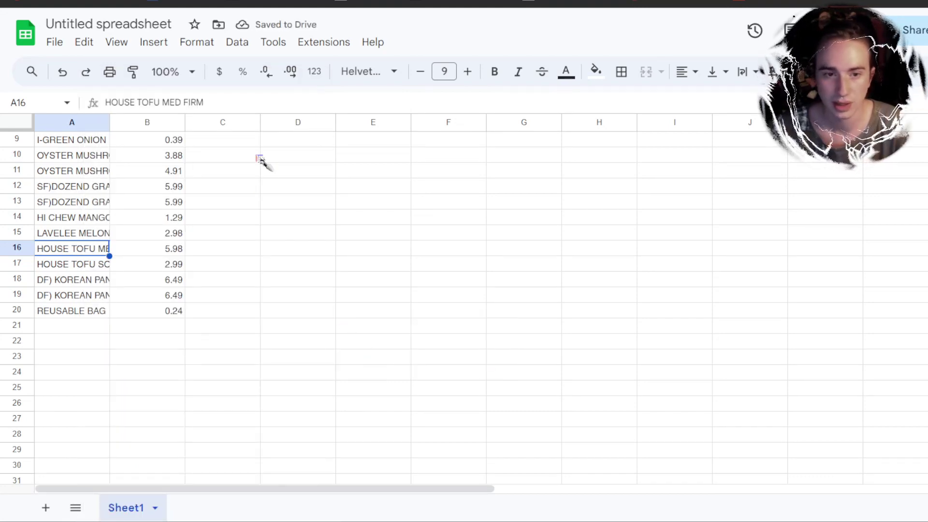
{"action": "key", "text": "ctrl+z"}
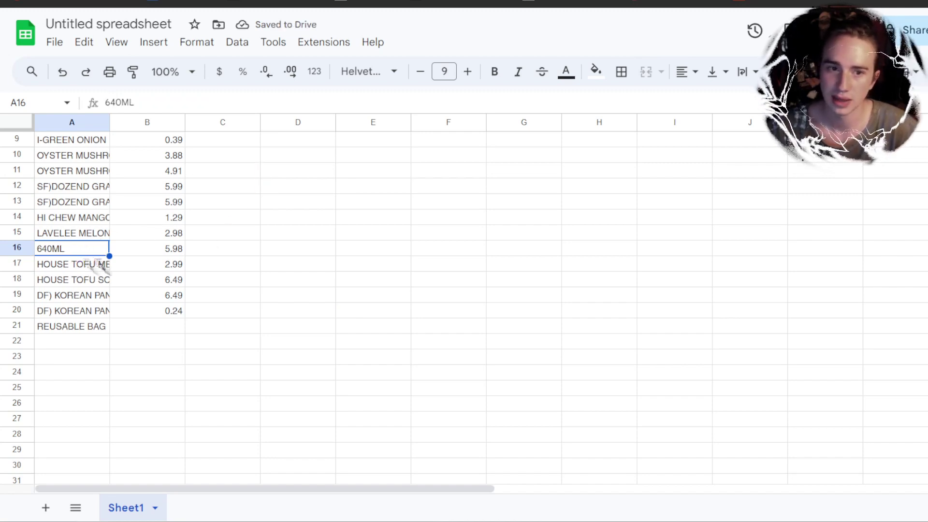
Clear 640ML from A16, move the item names in A17:A21 up to start at A16, and clear the leftover REUSABLE BAG in A21.
{"action": "key", "text": "Delete"}
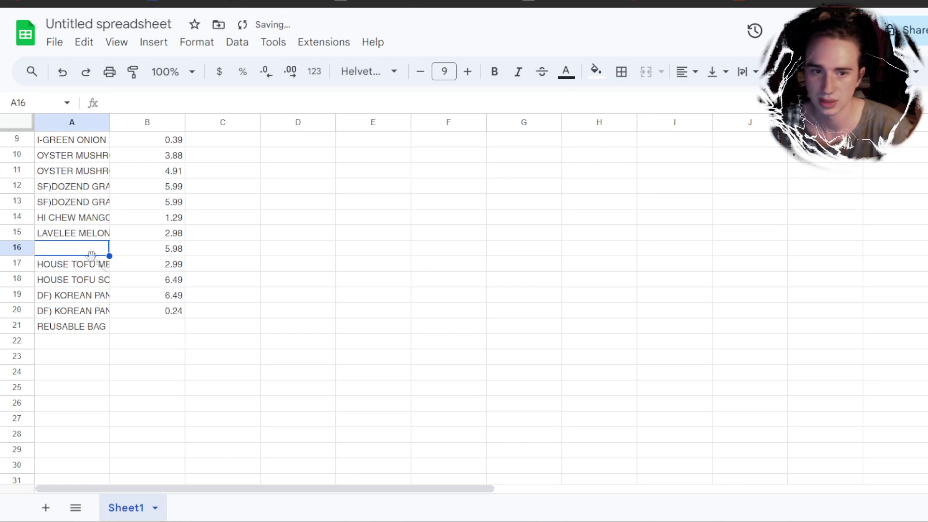
{"action": "left_click", "coordinate": [100, 266]}
{"action": "left_click", "coordinate": [74, 331], "text": "shift"}
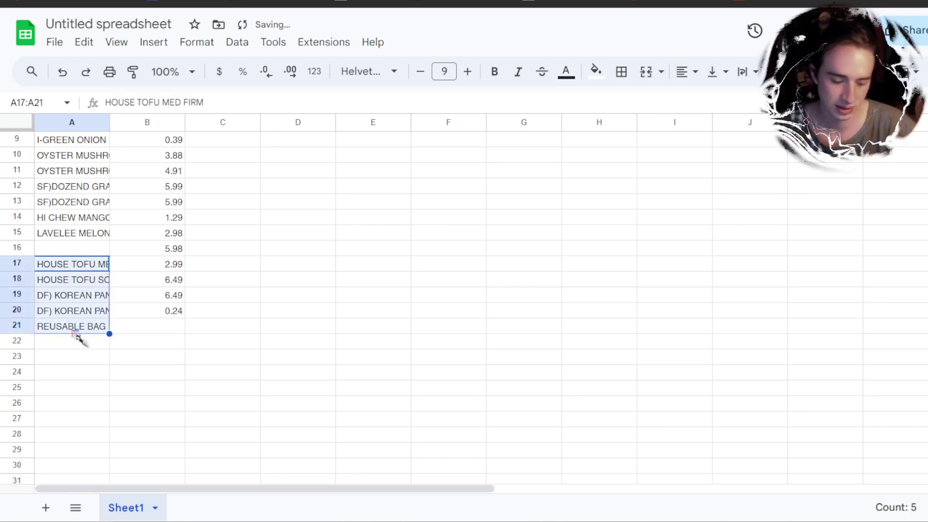
{"action": "key", "text": "ctrl+x"}
{"action": "left_click", "coordinate": [74, 249]}
{"action": "key", "text": "ctrl+v"}
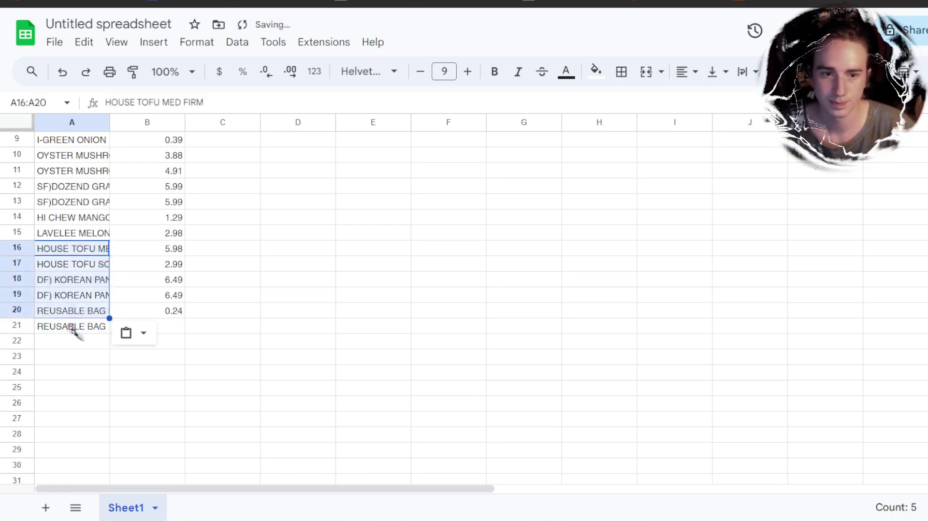
{"action": "left_click", "coordinate": [73, 327]}
{"action": "key", "text": "Delete"}
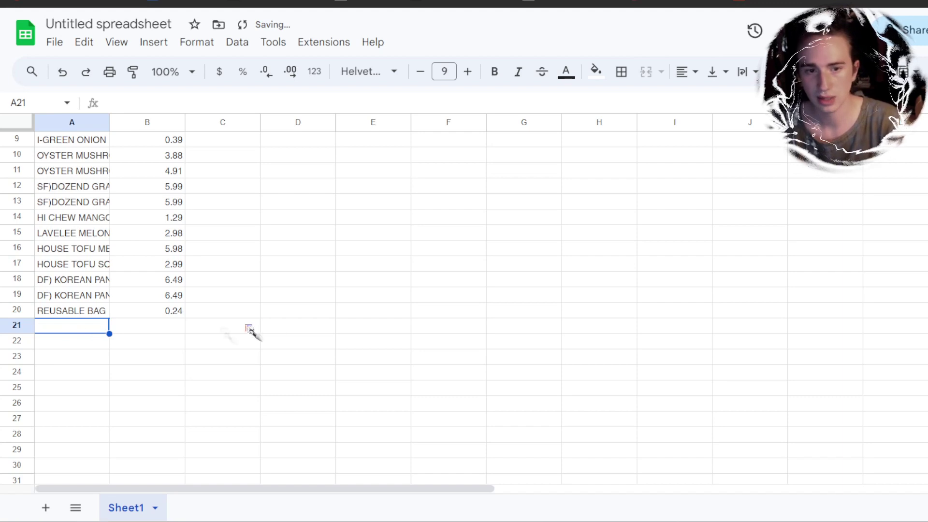
Check that the last and first items pair with their prices, and select B1:B20 to view the sum.
{"action": "left_click", "coordinate": [295, 314]}
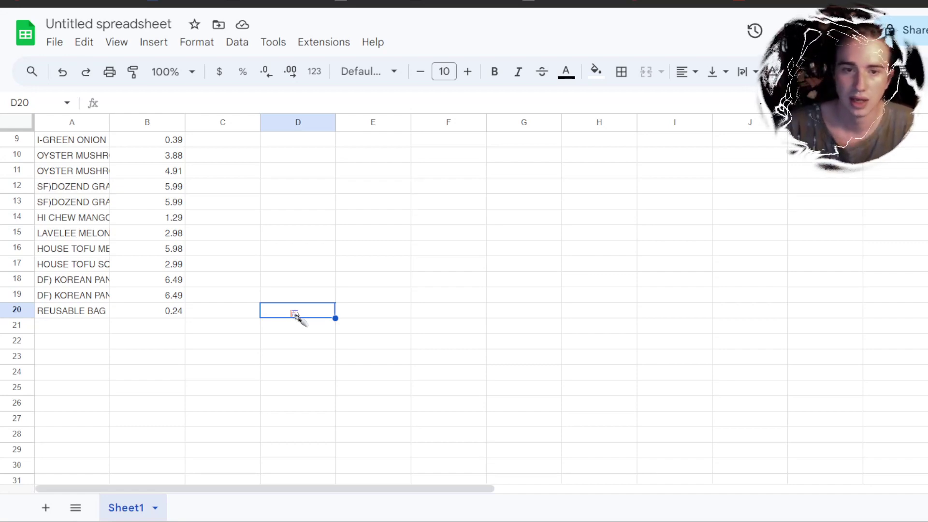
{"action": "scroll", "coordinate": [286, 312], "scroll_direction": "up", "scroll_amount": 3}
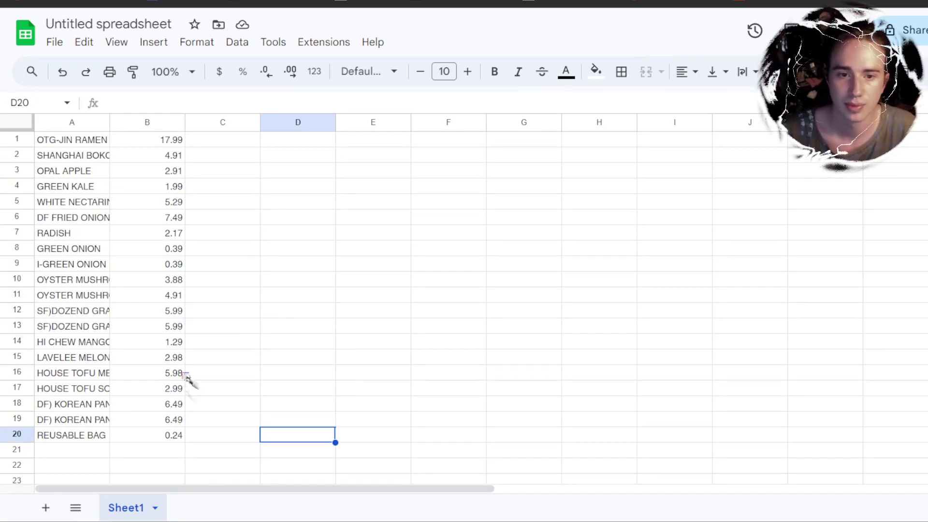
{"action": "left_click", "coordinate": [134, 440]}
{"action": "left_click_drag", "start_coordinate": [134, 441], "coordinate": [108, 442]}
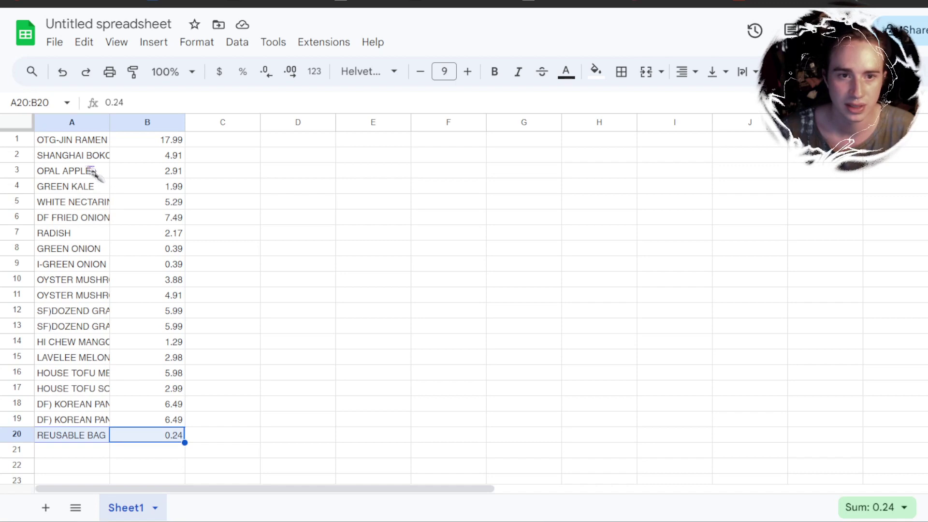
{"action": "left_click_drag", "start_coordinate": [88, 142], "coordinate": [131, 146]}
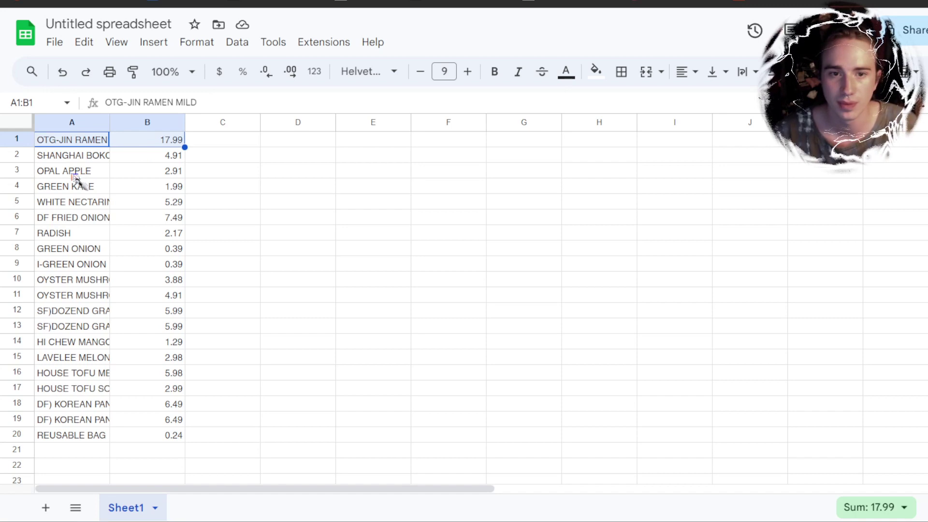
{"action": "left_click", "coordinate": [148, 144]}
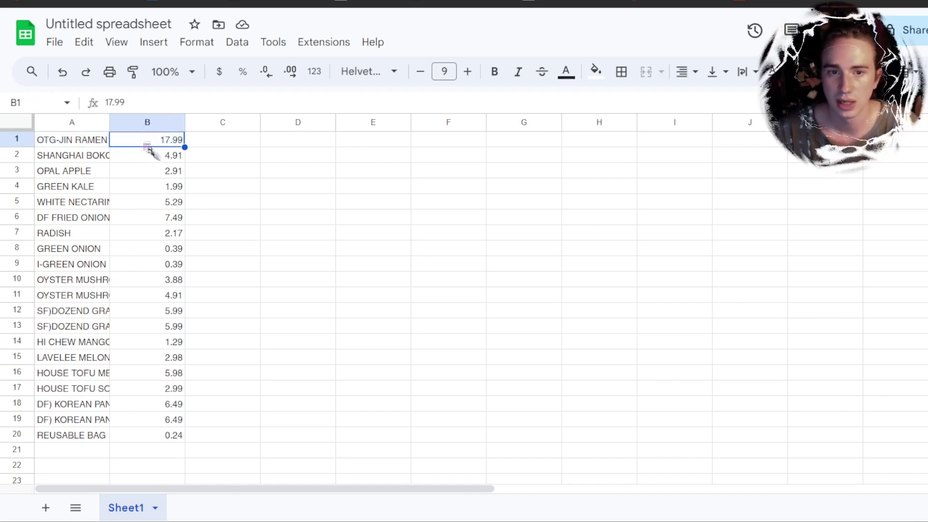
{"action": "left_click", "coordinate": [154, 437], "text": "shift"}
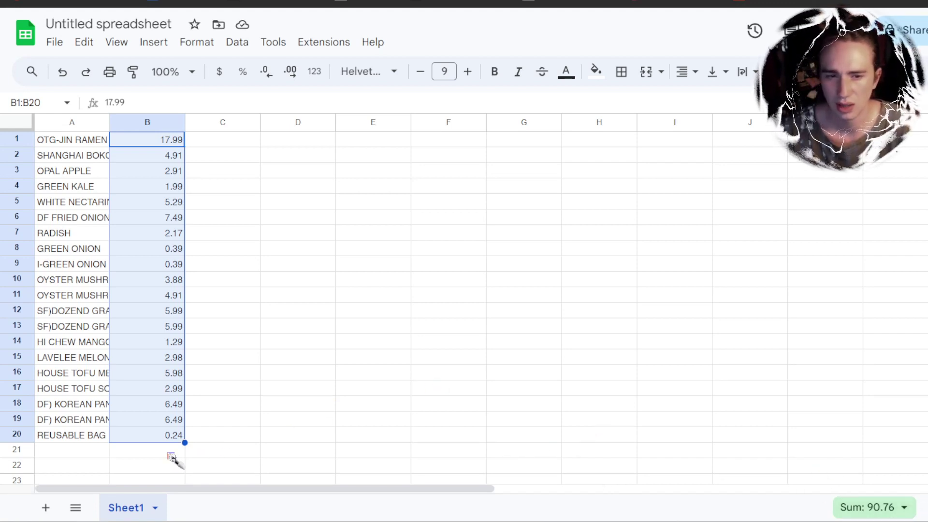
Total the prices in cell B21 with the formula =SUM(B1:B20).
{"action": "left_click", "coordinate": [168, 453]}
{"action": "type", "text": "=wsum"}
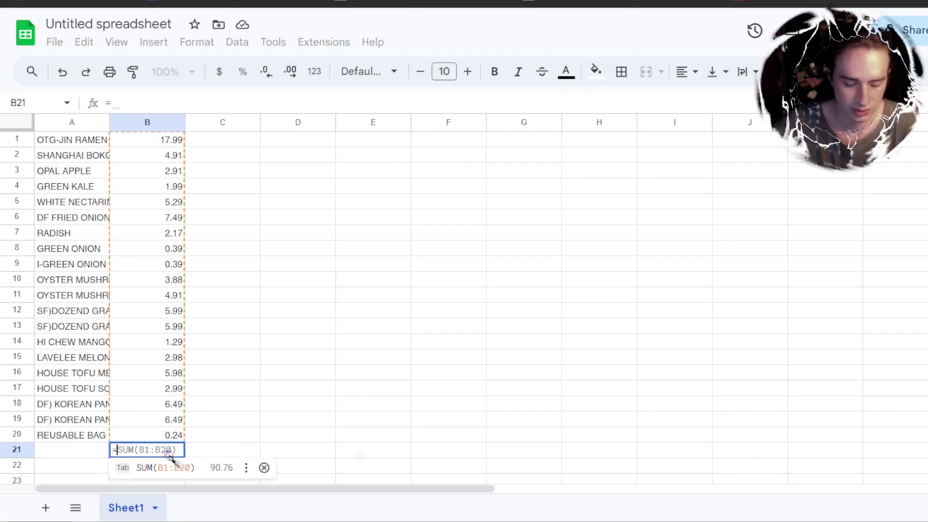
{"action": "key", "text": "BackSpace"}
{"action": "key", "text": "BackSpace"}
{"action": "key", "text": "BackSpace"}
{"action": "key", "text": "BackSpace"}
{"action": "type", "text": "sum"}
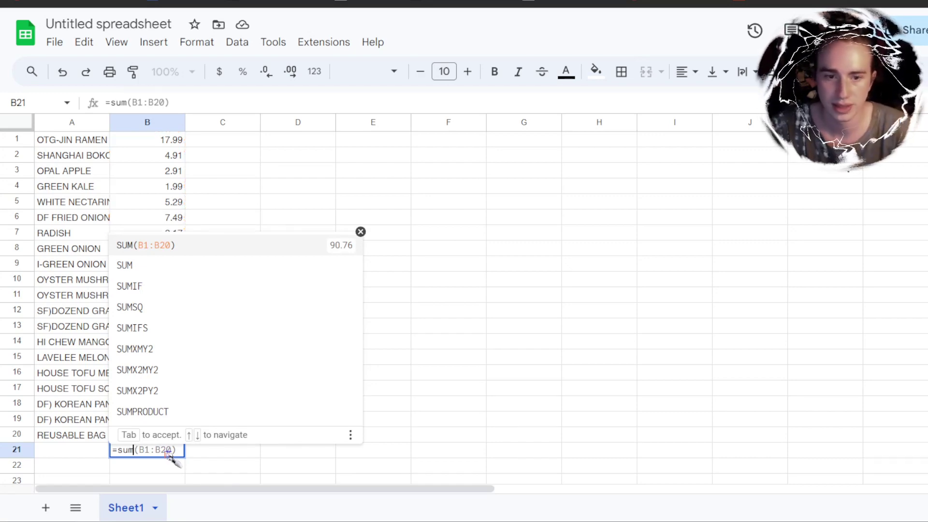
{"action": "left_click", "coordinate": [200, 246]}
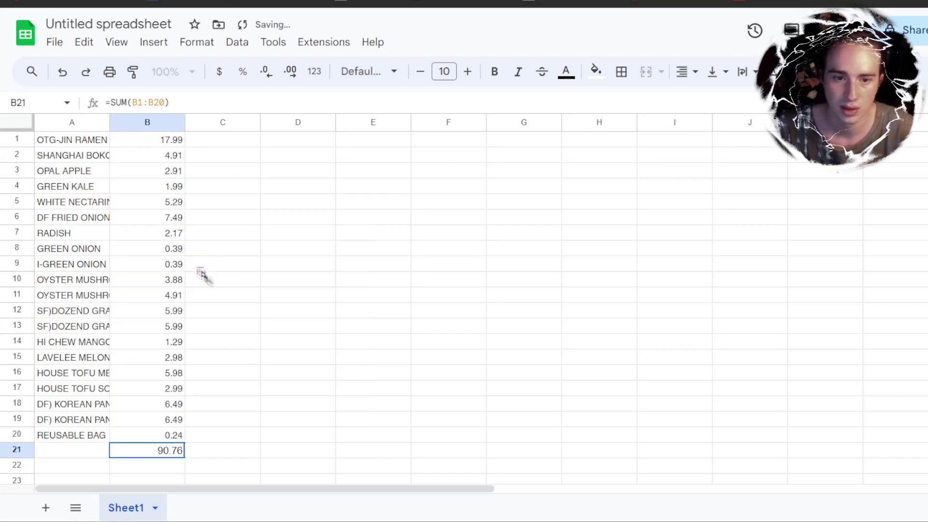
Clear the total from cell B21 and select B1:B20 to view the price sum instead.
{"action": "left_click", "coordinate": [167, 453]}
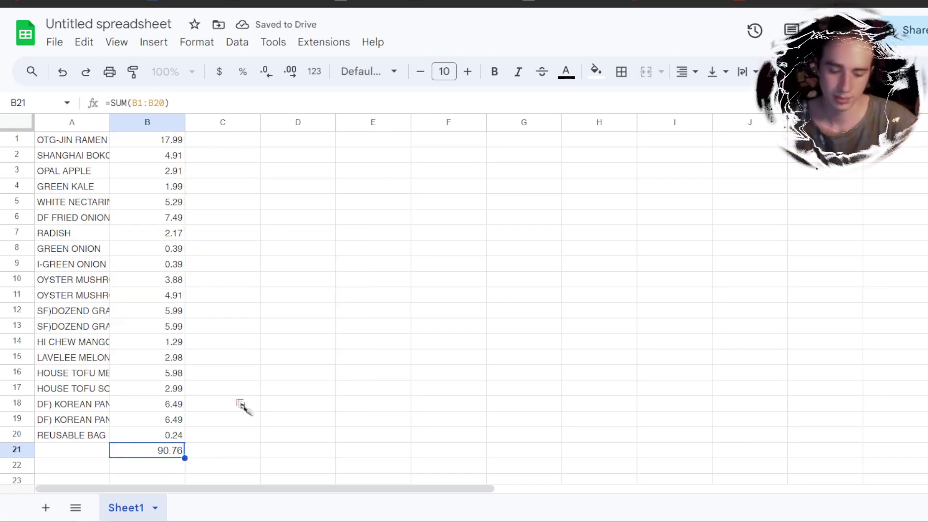
{"action": "key", "text": "Delete"}
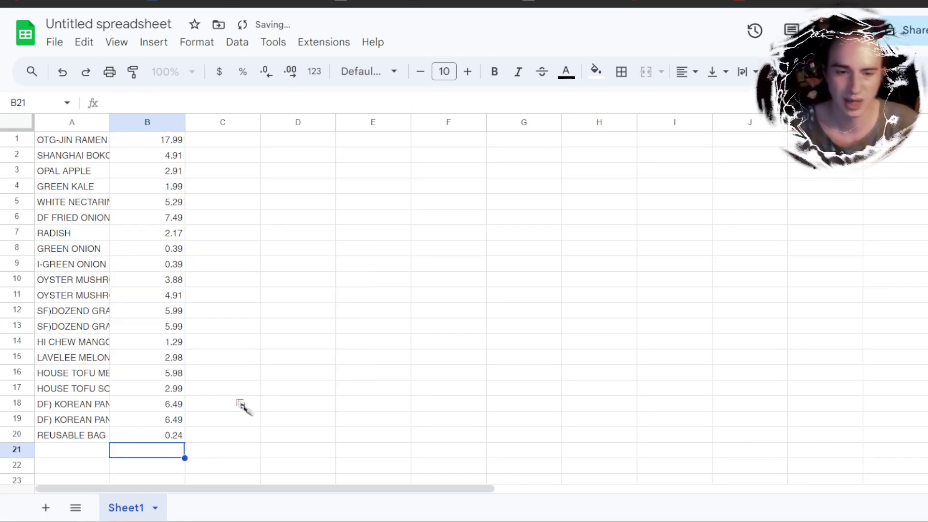
{"action": "left_click", "coordinate": [166, 437]}
{"action": "left_click", "coordinate": [163, 141], "text": "shift"}
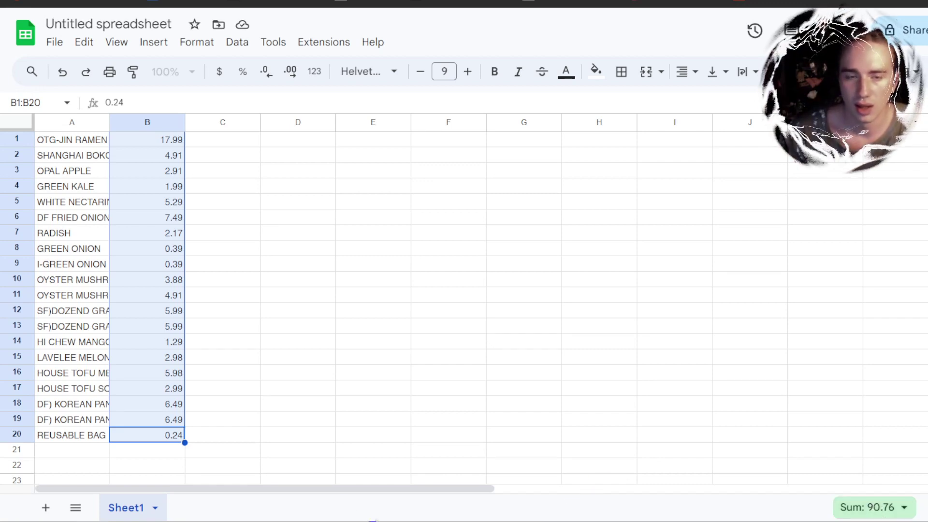
Add a tax row below REUSABLE BAG, with the label "tax:" in A21 and the amount 0.02 in B21.
{"action": "left_click", "coordinate": [92, 450]}
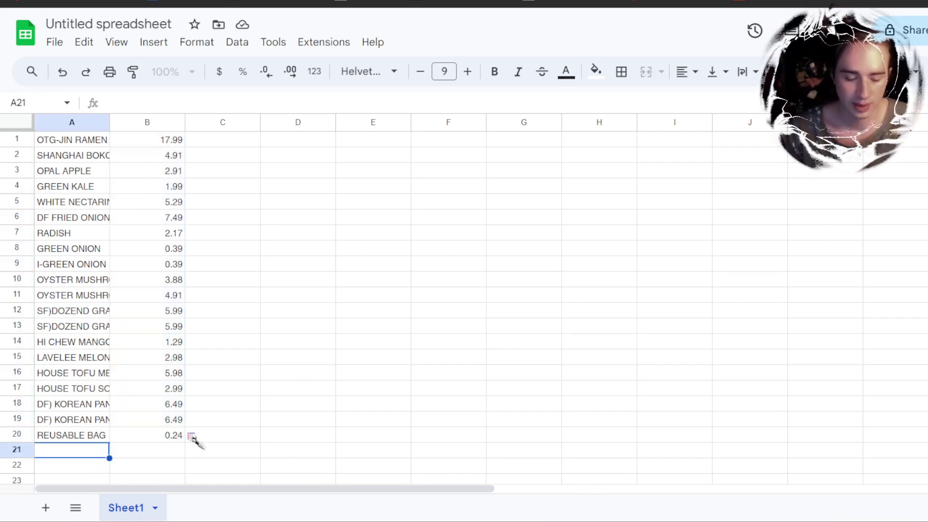
{"action": "type", "text": "tax:"}
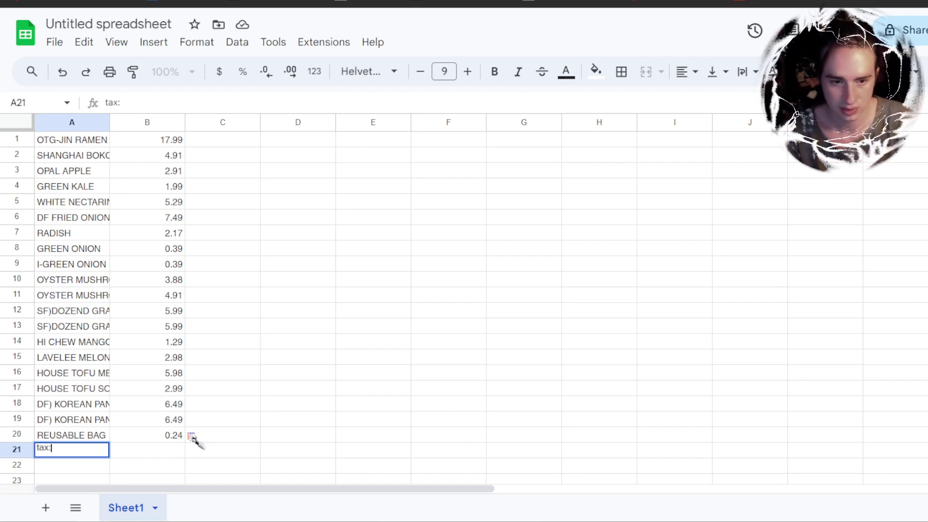
{"action": "key", "text": "Tab"}
{"action": "type", "text": "0.02"}
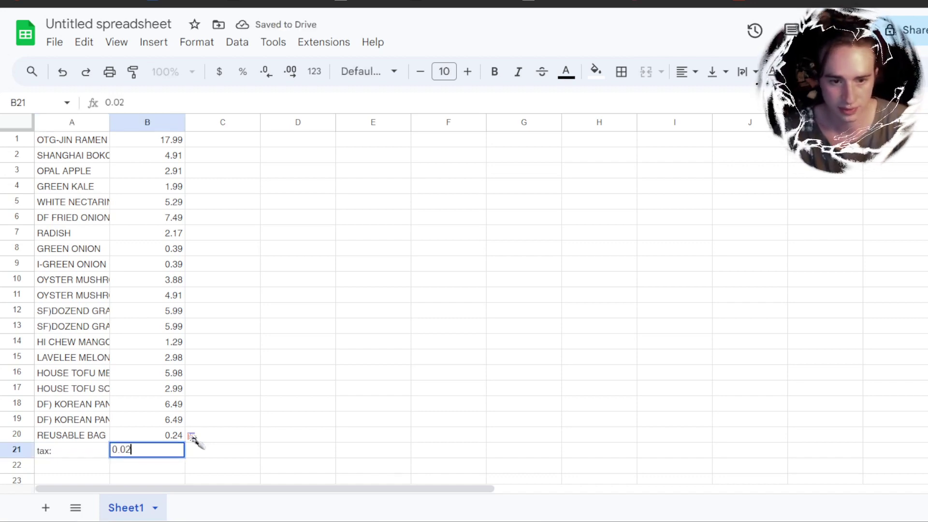
{"action": "key", "text": "Return"}
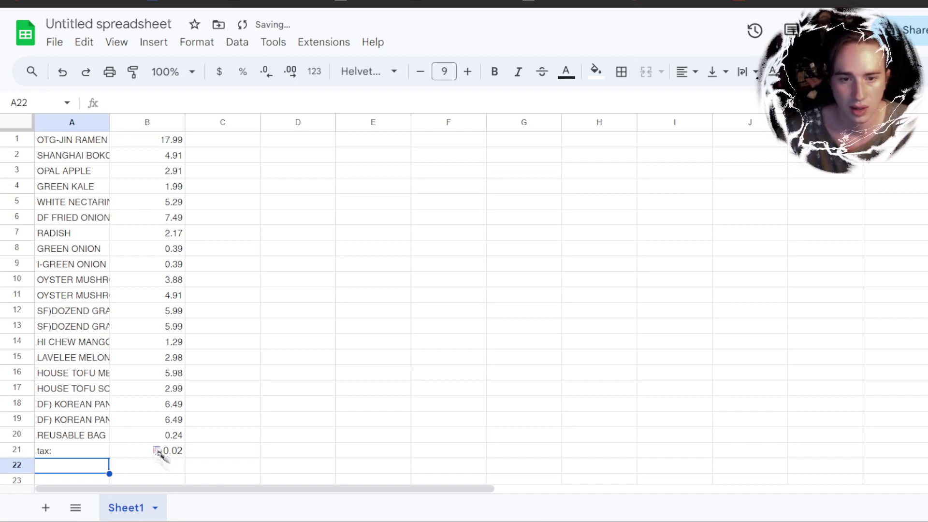
{"action": "left_click", "coordinate": [170, 449]}
{"action": "left_click", "coordinate": [73, 455]}
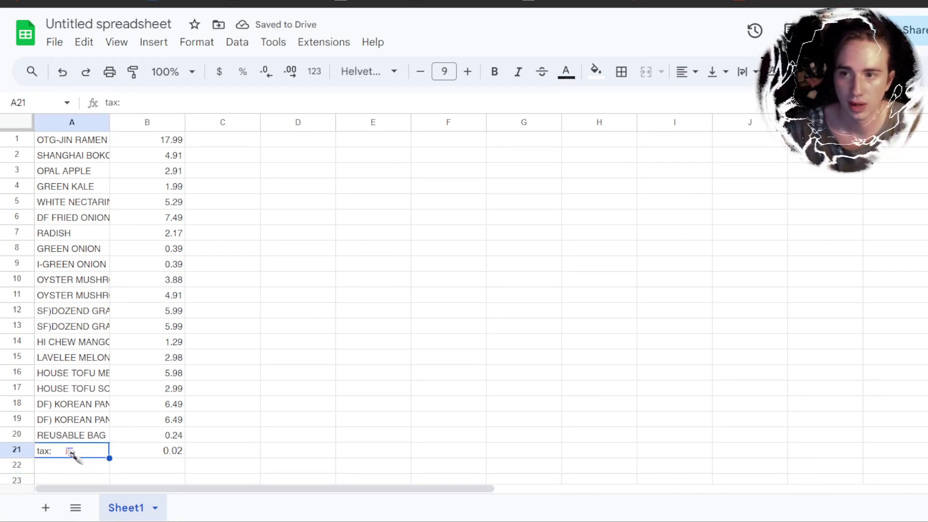
Copy the full item and price range A1:B21, including the tax row.
{"action": "double_click", "coordinate": [70, 453]}
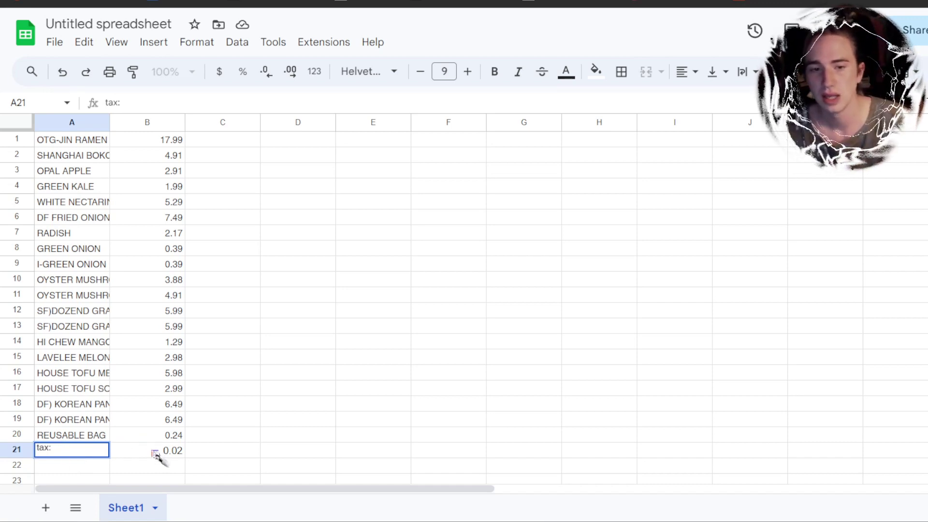
{"action": "left_click", "coordinate": [155, 455]}
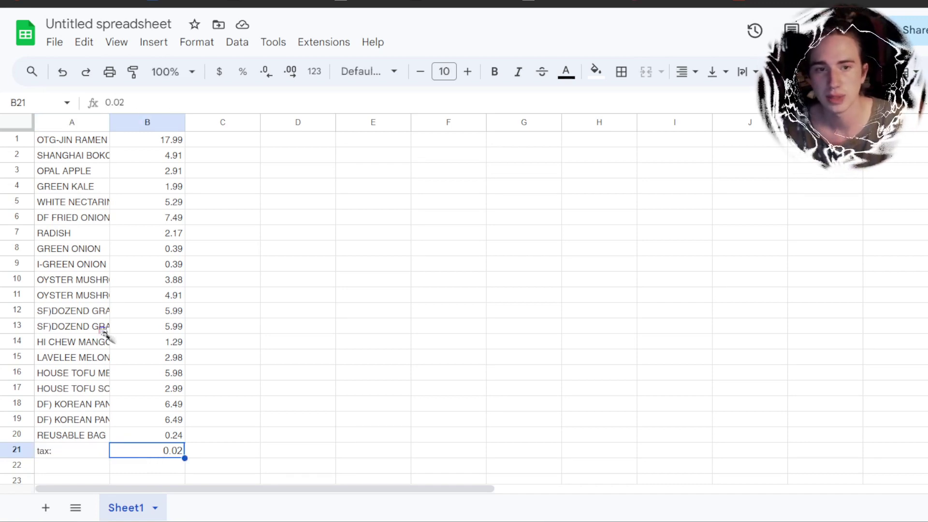
{"action": "left_click", "coordinate": [64, 144], "text": "shift"}
{"action": "key", "text": "ctrl+c"}
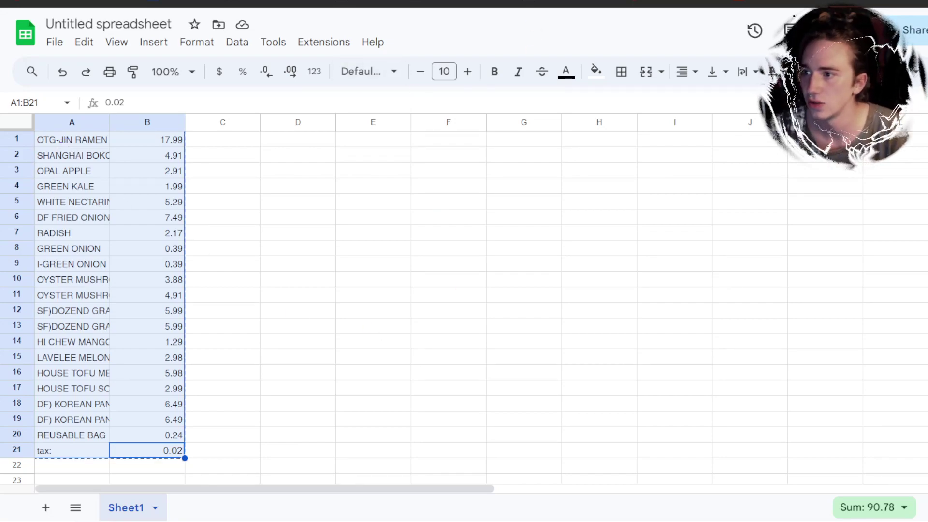
Switch to the RECEIPT CALCULATOR 3000 spreadsheet and clear the existing H-mart items and prices in A10:B30.
{"action": "left_click", "coordinate": [321, 2]}
{"action": "scroll", "coordinate": [424, 275], "scroll_direction": "up", "scroll_amount": 6}
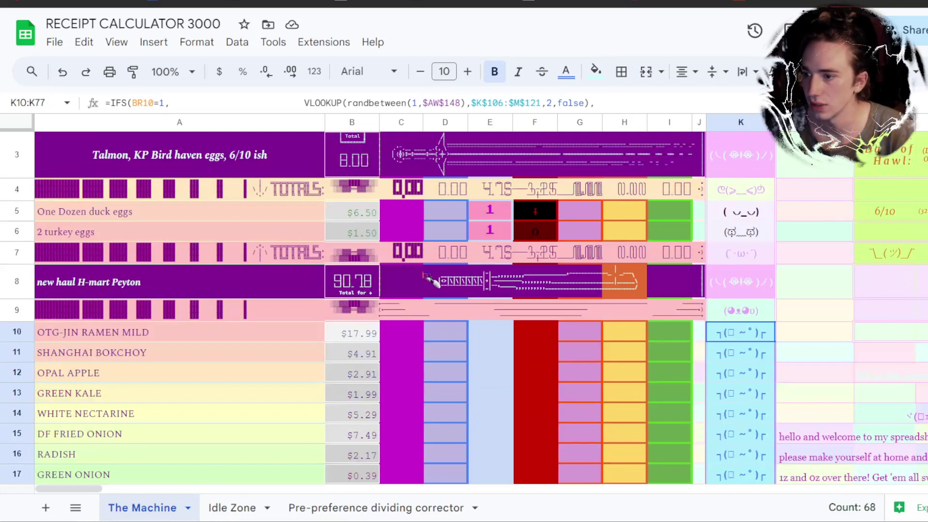
{"action": "scroll", "coordinate": [426, 276], "scroll_direction": "down", "scroll_amount": 6}
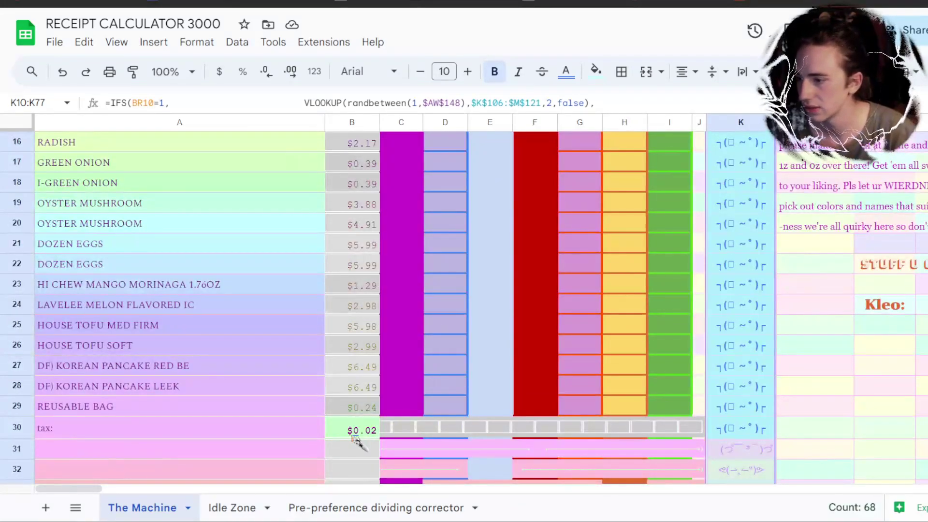
{"action": "left_click", "coordinate": [353, 435]}
{"action": "scroll", "coordinate": [348, 435], "scroll_direction": "up", "scroll_amount": 6}
{"action": "left_click", "coordinate": [213, 265], "text": "shift"}
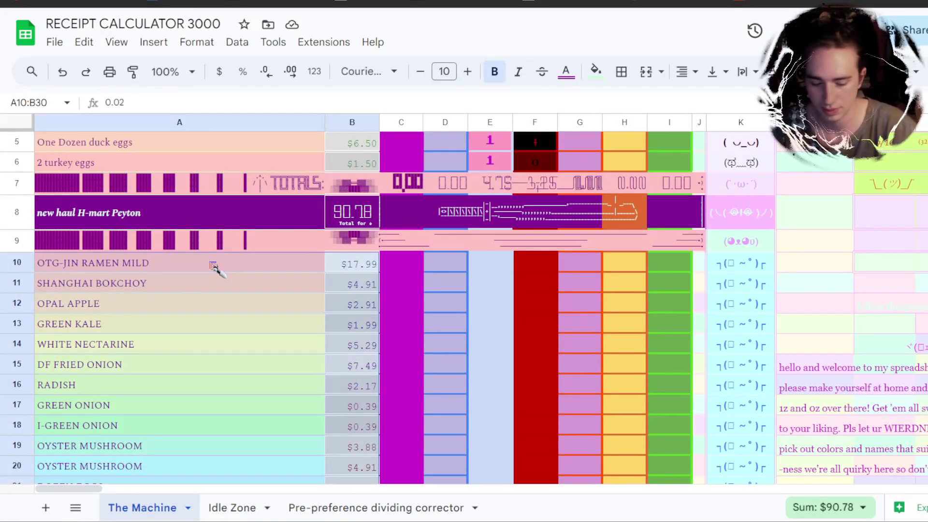
{"action": "key", "text": "Delete"}
Paste the copied items and prices into The Machine sheet starting at cell A10.
{"action": "left_click", "coordinate": [263, 271]}
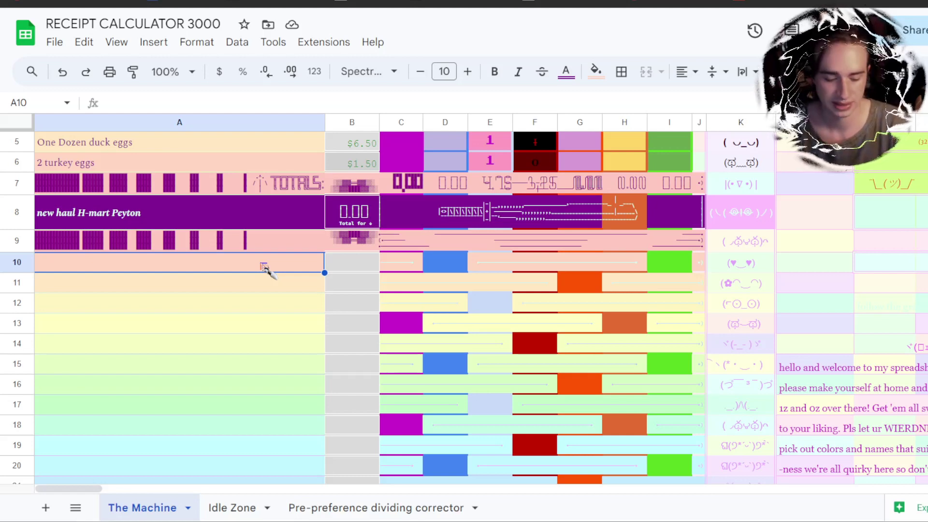
{"action": "key", "text": "ctrl+v"}
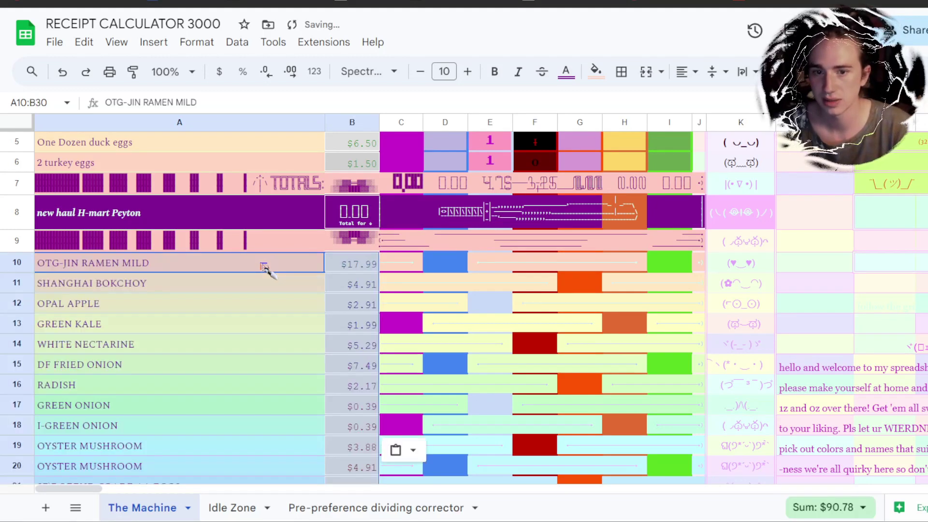
{"action": "left_click", "coordinate": [263, 269]}
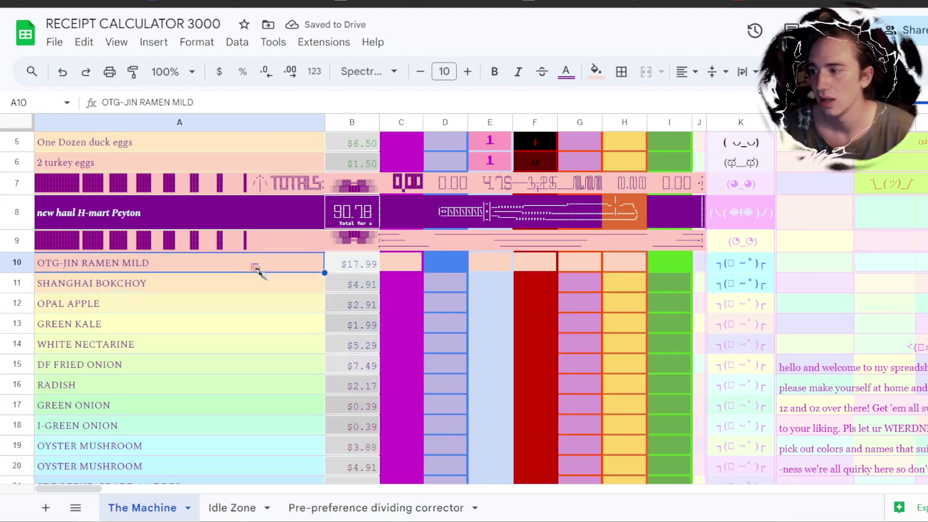
View the Paste special options for cell A10, including Values only, and leave them without choosing one.
{"action": "right_click", "coordinate": [255, 268]}
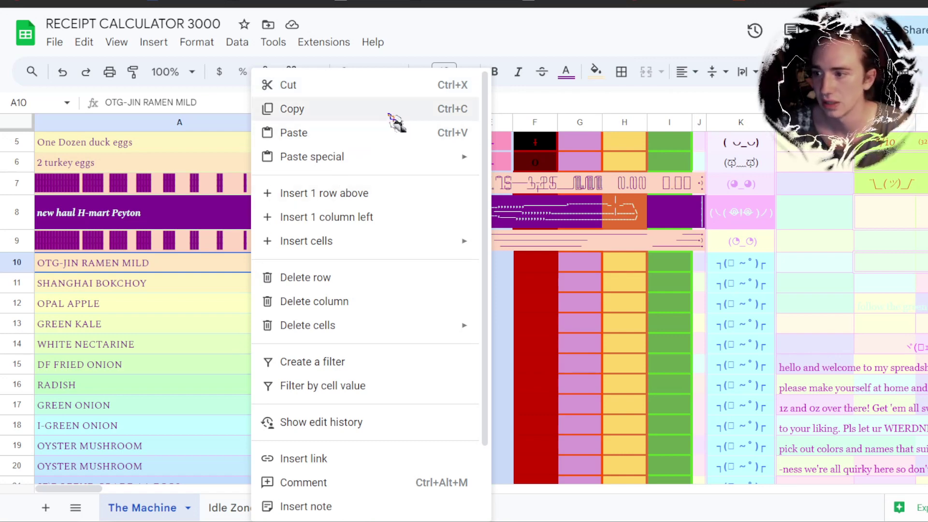
{"action": "mouse_move", "coordinate": [393, 163]}
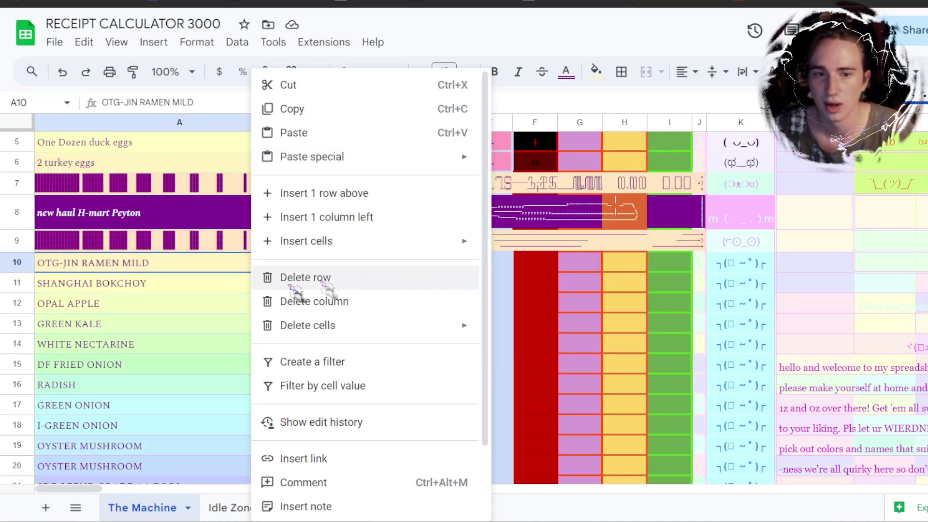
{"action": "left_click", "coordinate": [230, 266]}
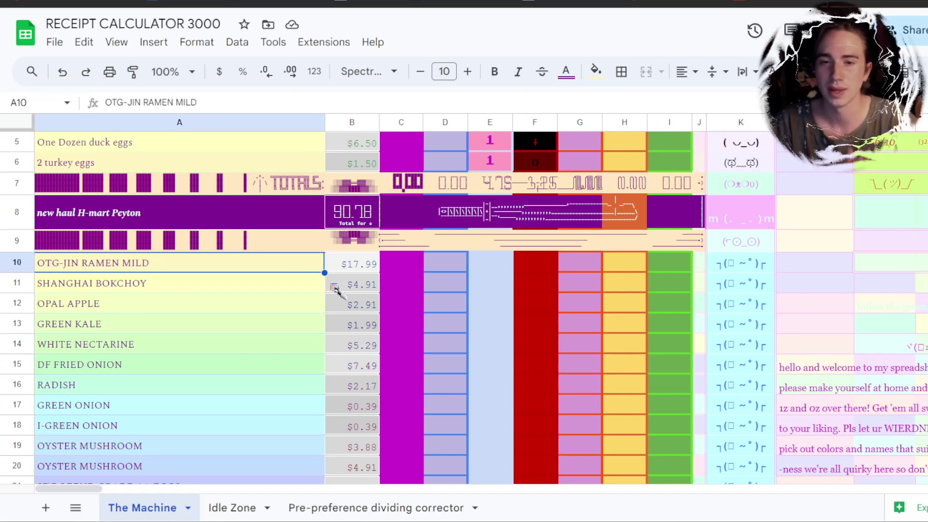
{"action": "right_click", "coordinate": [215, 270]}
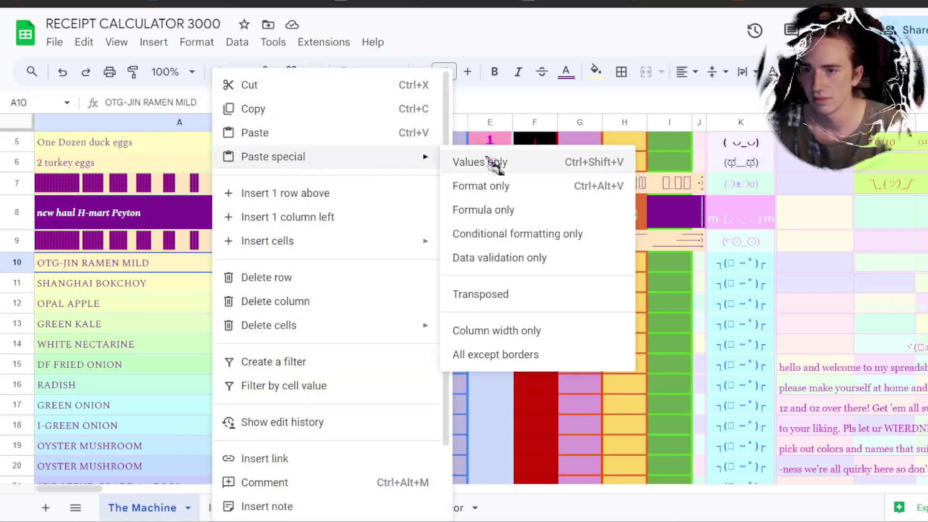
{"action": "left_click", "coordinate": [126, 290]}
Examine the pasted items and prices down to the tax row, and compare them with the H-mart haul total in B8.
{"action": "scroll", "coordinate": [256, 304], "scroll_direction": "down", "scroll_amount": 8}
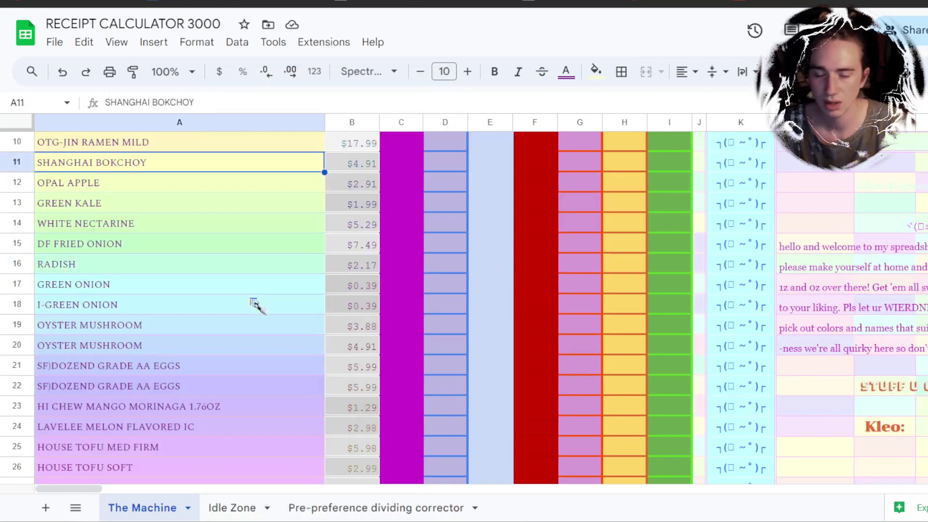
{"action": "scroll", "coordinate": [256, 305], "scroll_direction": "up", "scroll_amount": 3}
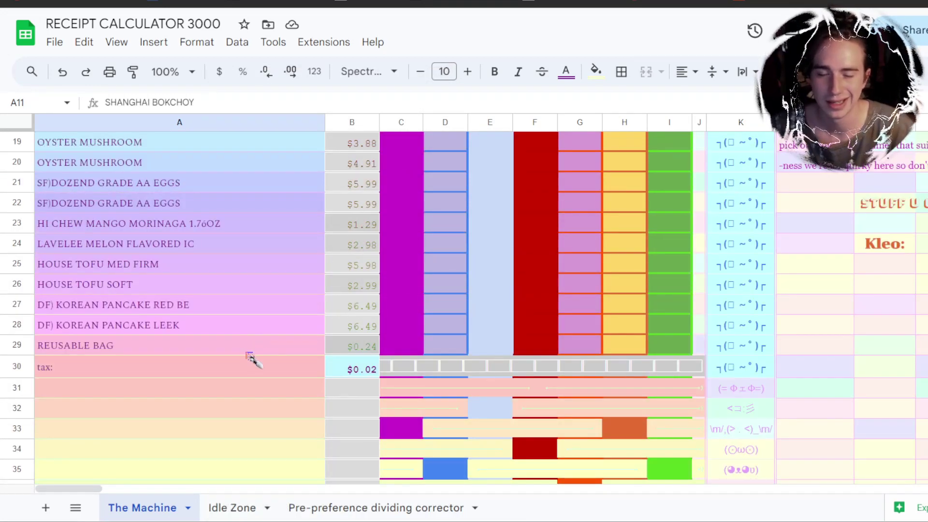
{"action": "scroll", "coordinate": [251, 351], "scroll_direction": "up", "scroll_amount": 6}
{"action": "scroll", "coordinate": [250, 358], "scroll_direction": "up", "scroll_amount": 2}
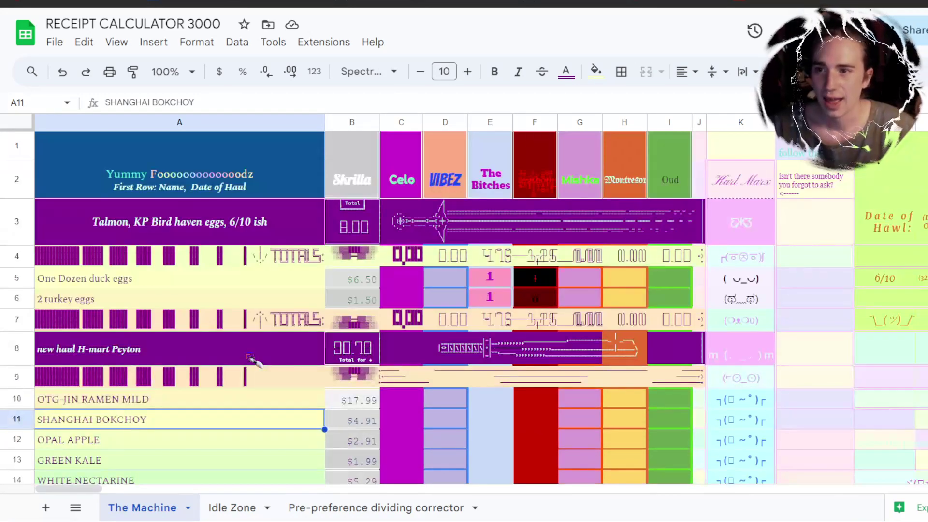
{"action": "scroll", "coordinate": [252, 358], "scroll_direction": "down", "scroll_amount": 7}
{"action": "scroll", "coordinate": [248, 356], "scroll_direction": "up", "scroll_amount": 7}
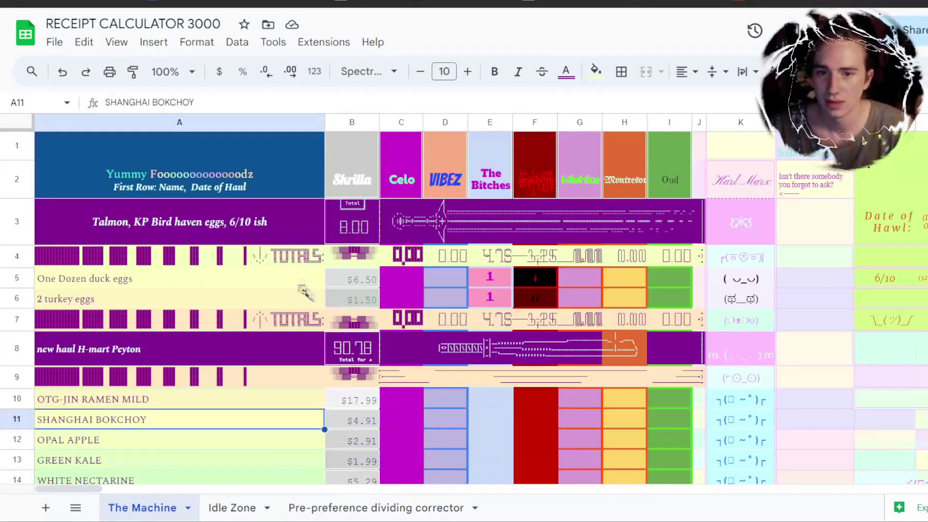
{"action": "left_click", "coordinate": [370, 351]}
{"action": "scroll", "coordinate": [370, 351], "scroll_direction": "down", "scroll_amount": 3}
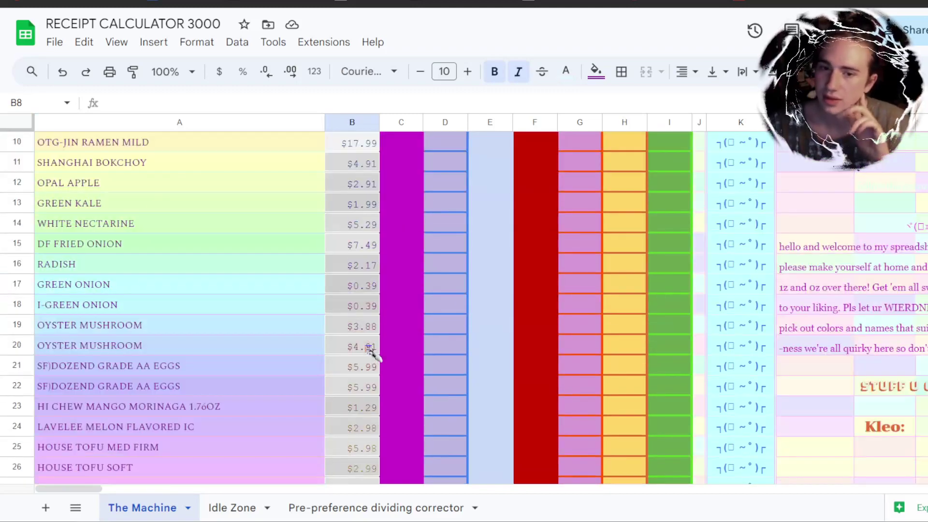
{"action": "scroll", "coordinate": [372, 351], "scroll_direction": "down", "scroll_amount": 6}
{"action": "scroll", "coordinate": [374, 351], "scroll_direction": "up", "scroll_amount": 4}
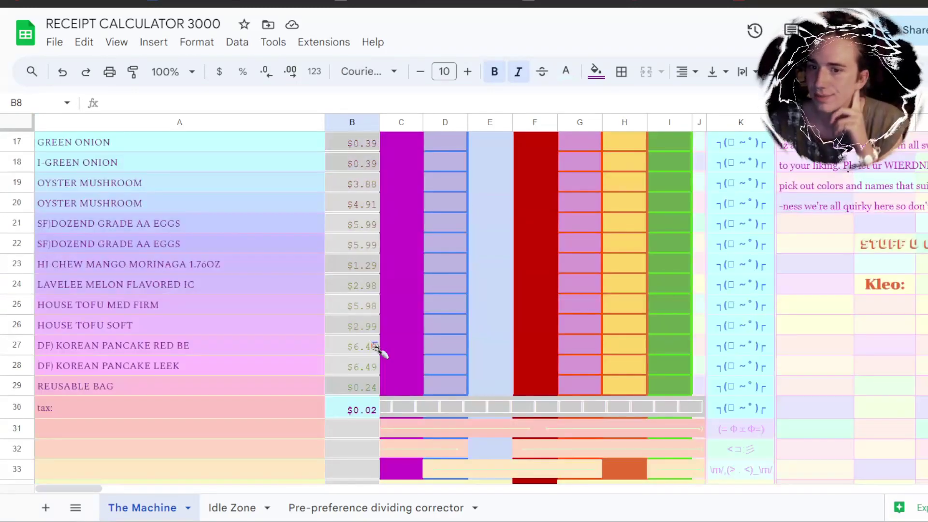
{"action": "scroll", "coordinate": [374, 346], "scroll_direction": "down", "scroll_amount": 1}
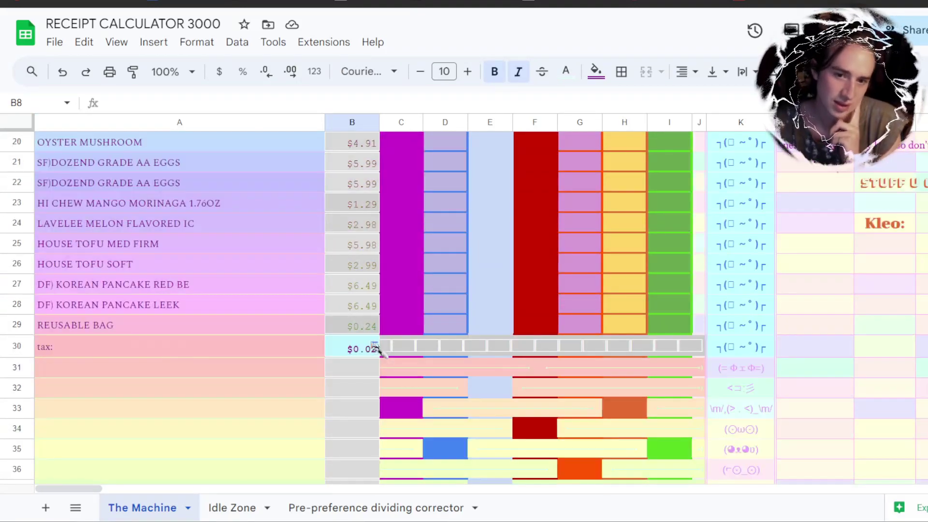
{"action": "left_click", "coordinate": [368, 349]}
{"action": "scroll", "coordinate": [361, 352], "scroll_direction": "up", "scroll_amount": 2}
{"action": "scroll", "coordinate": [360, 356], "scroll_direction": "up", "scroll_amount": 3}
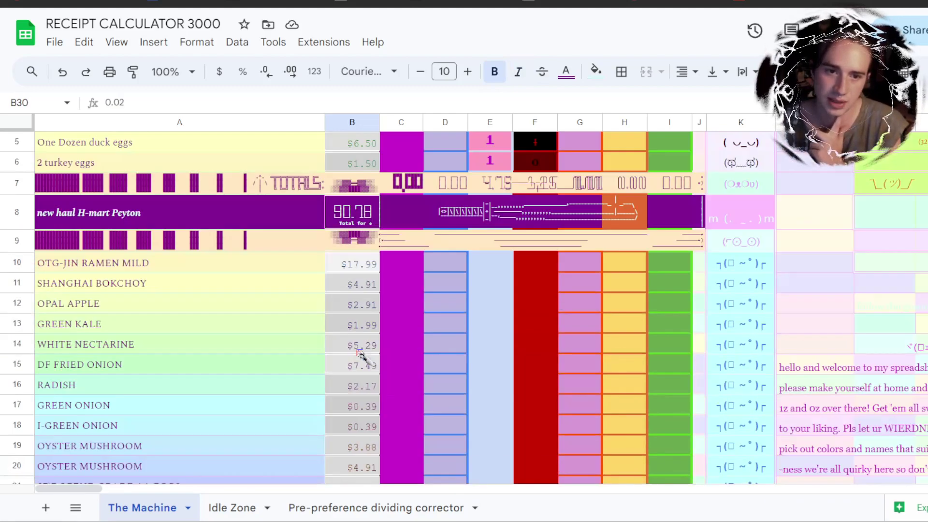
Append an asterisk to WHITE NECTARINE in cell A14 to flag the item.
{"action": "left_click", "coordinate": [293, 342]}
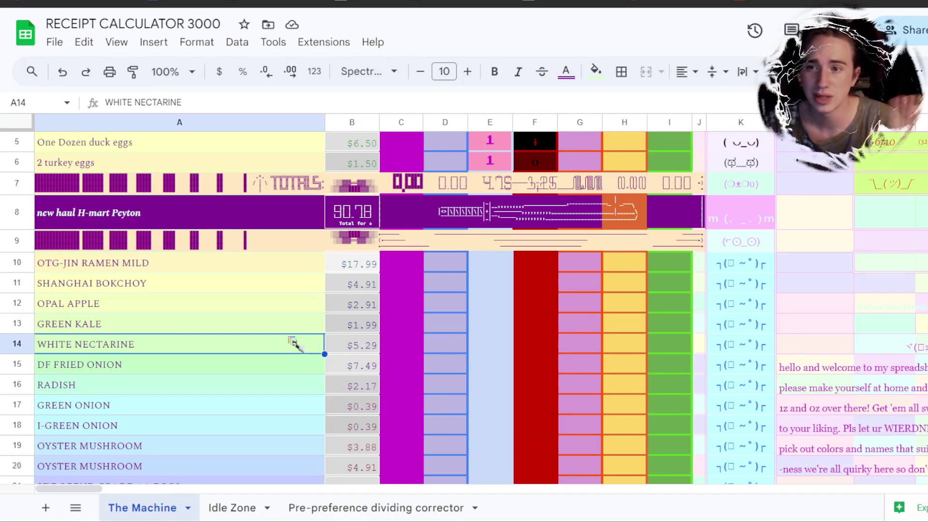
{"action": "double_click", "coordinate": [287, 349]}
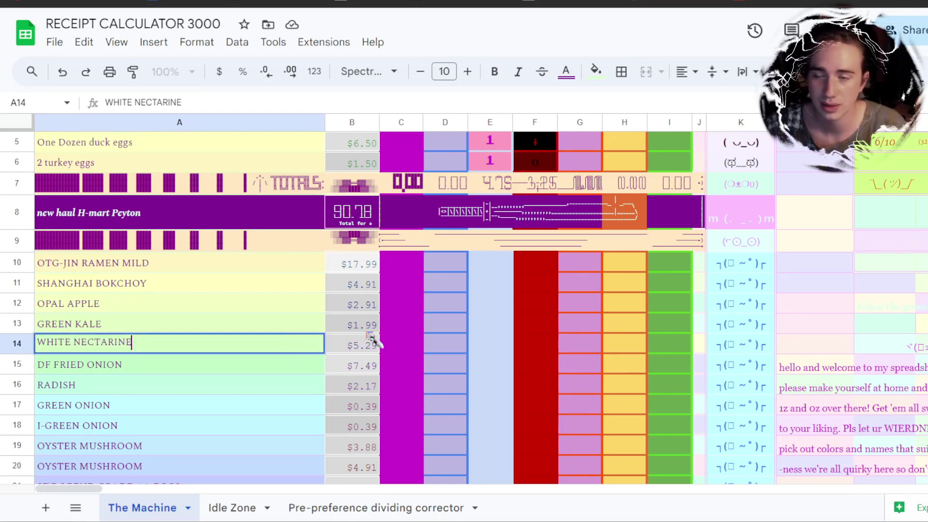
{"action": "type", "text": "*"}
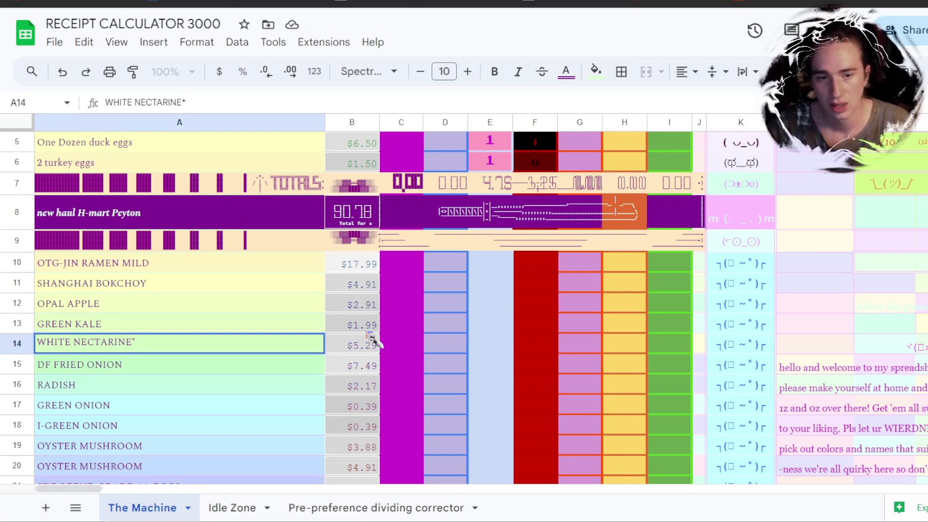
{"action": "key", "text": "Return"}
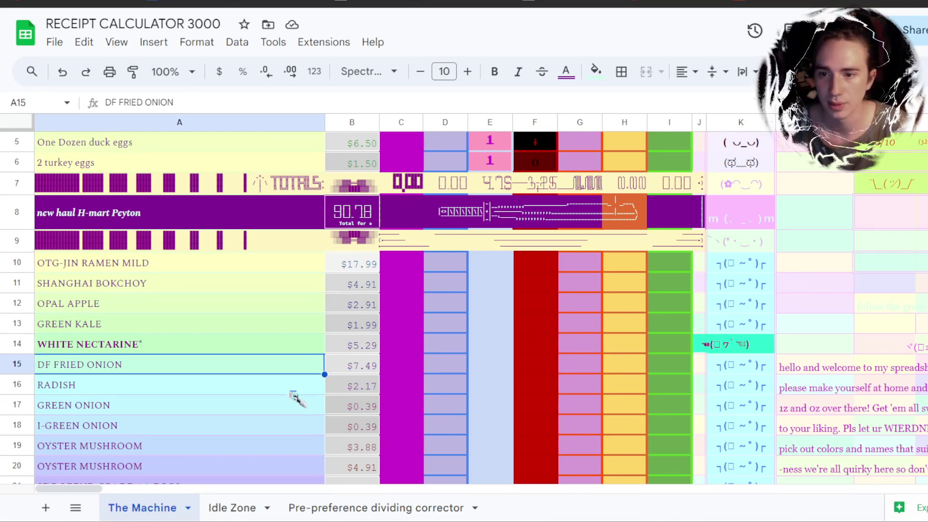
Look over the flagged item list, and append an asterisk to the first OYSTER MUSHROOM in cell A19.
{"action": "scroll", "coordinate": [305, 358], "scroll_direction": "down", "scroll_amount": 5}
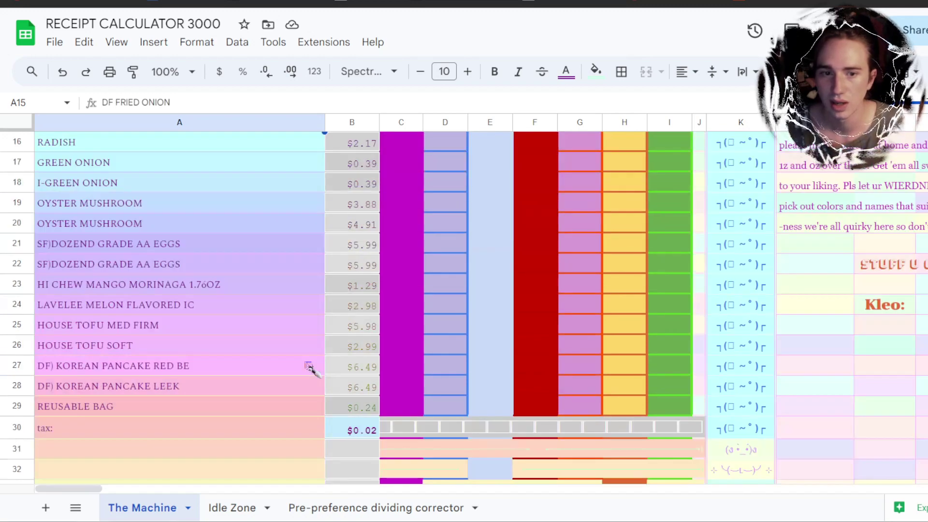
{"action": "scroll", "coordinate": [309, 368], "scroll_direction": "up", "scroll_amount": 5}
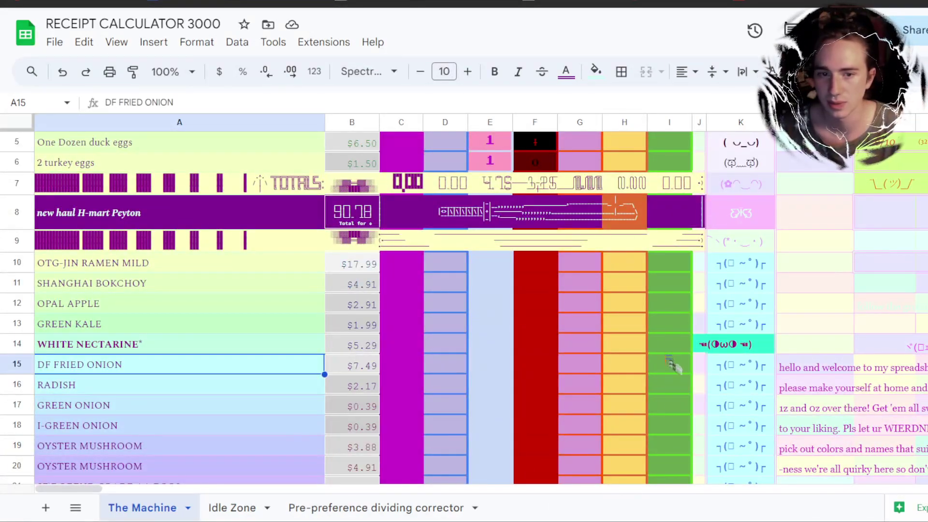
{"action": "left_click", "coordinate": [204, 349]}
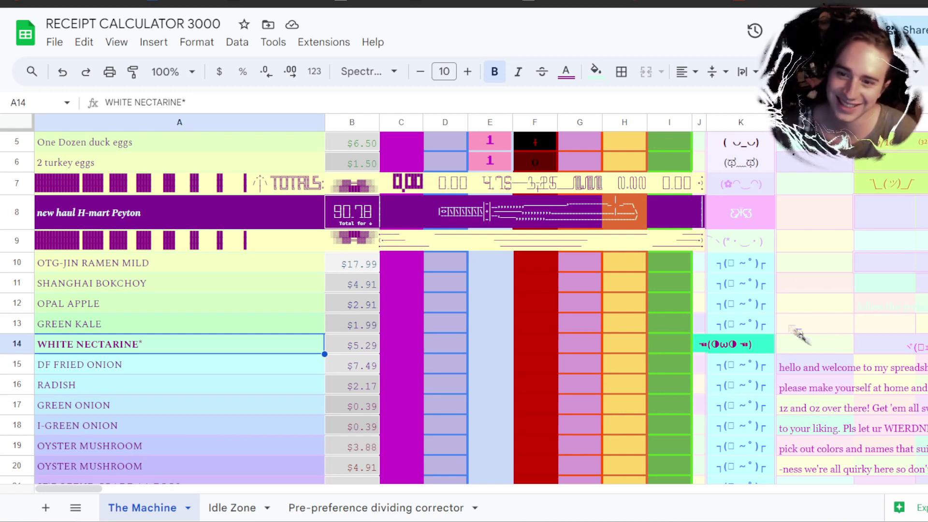
{"action": "double_click", "coordinate": [234, 447]}
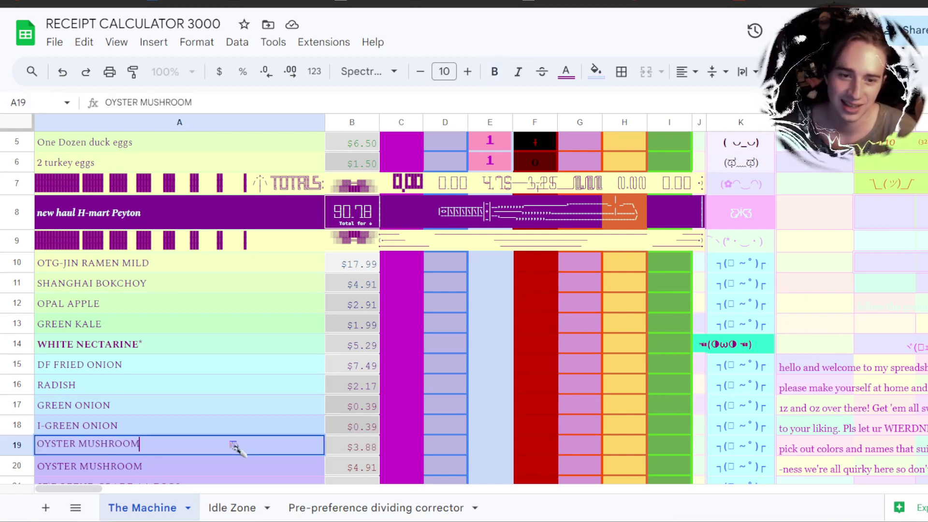
{"action": "type", "text": "*"}
{"action": "key", "text": "Return"}
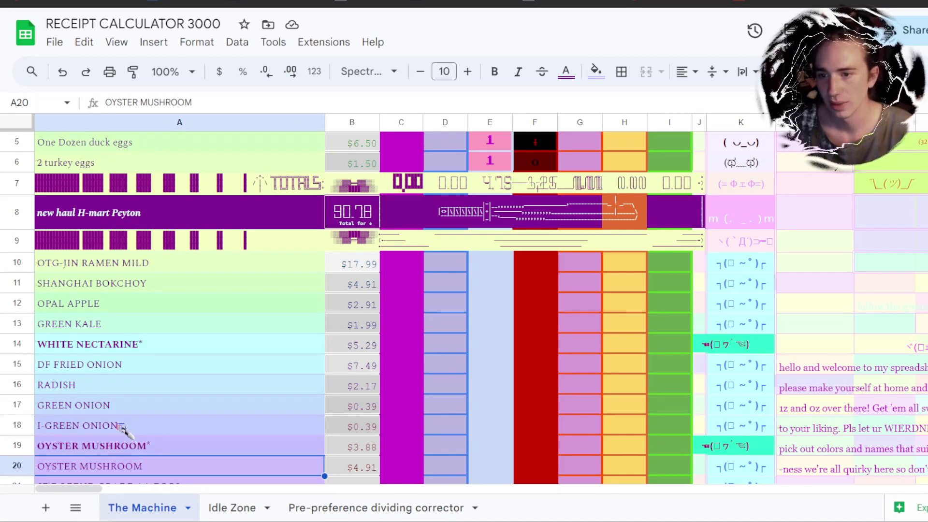
Remove the asterisks from OYSTER MUSHROOM in A19 and WHITE NECTARINE in A14.
{"action": "double_click", "coordinate": [196, 449]}
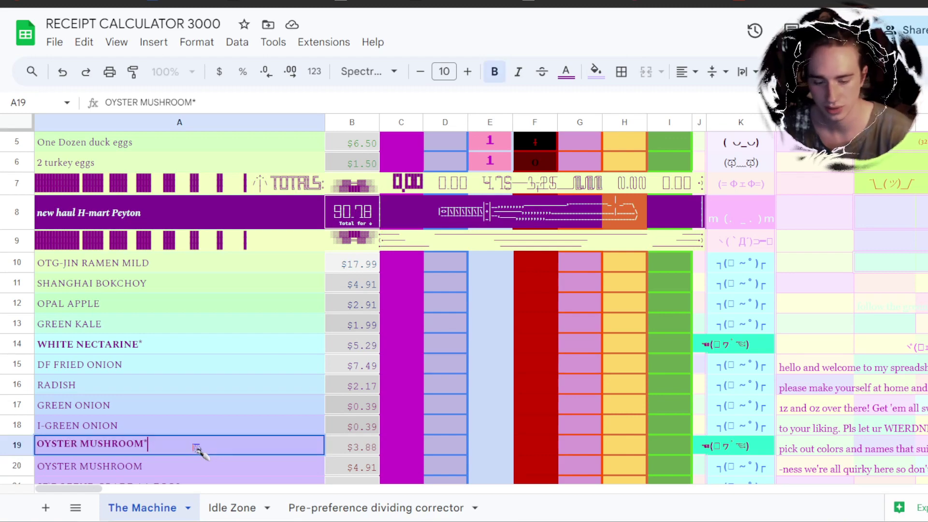
{"action": "key", "text": "BackSpace"}
{"action": "double_click", "coordinate": [200, 343]}
{"action": "key", "text": "BackSpace"}
{"action": "left_click", "coordinate": [213, 366]}
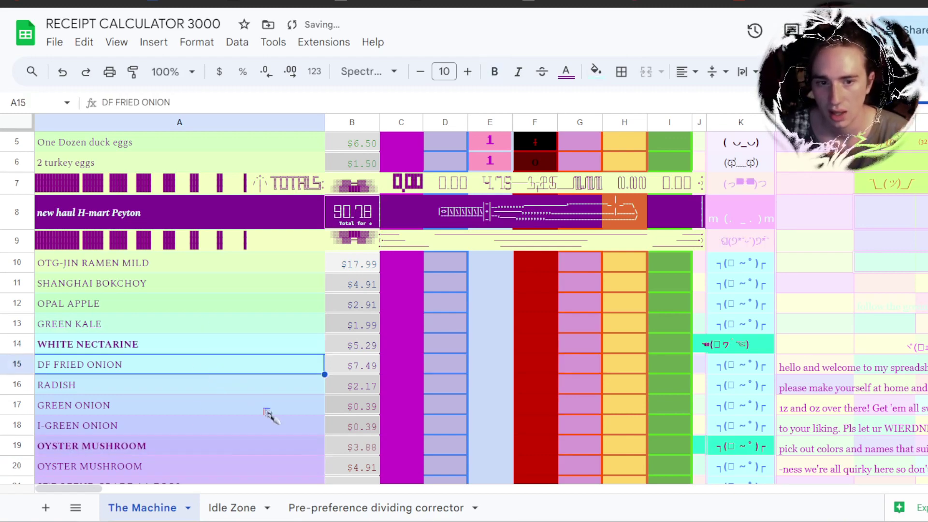
{"action": "scroll", "coordinate": [265, 411], "scroll_direction": "down", "scroll_amount": 5}
{"action": "scroll", "coordinate": [265, 411], "scroll_direction": "up", "scroll_amount": 6}
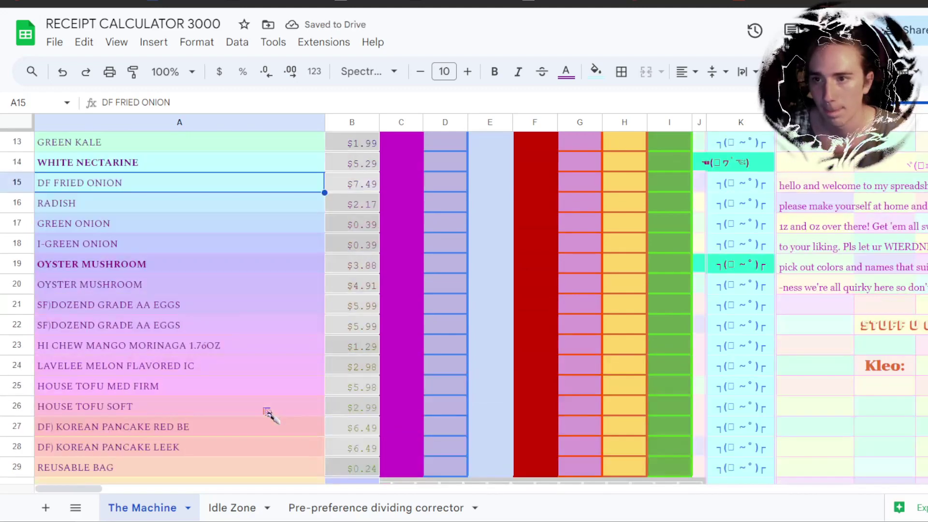